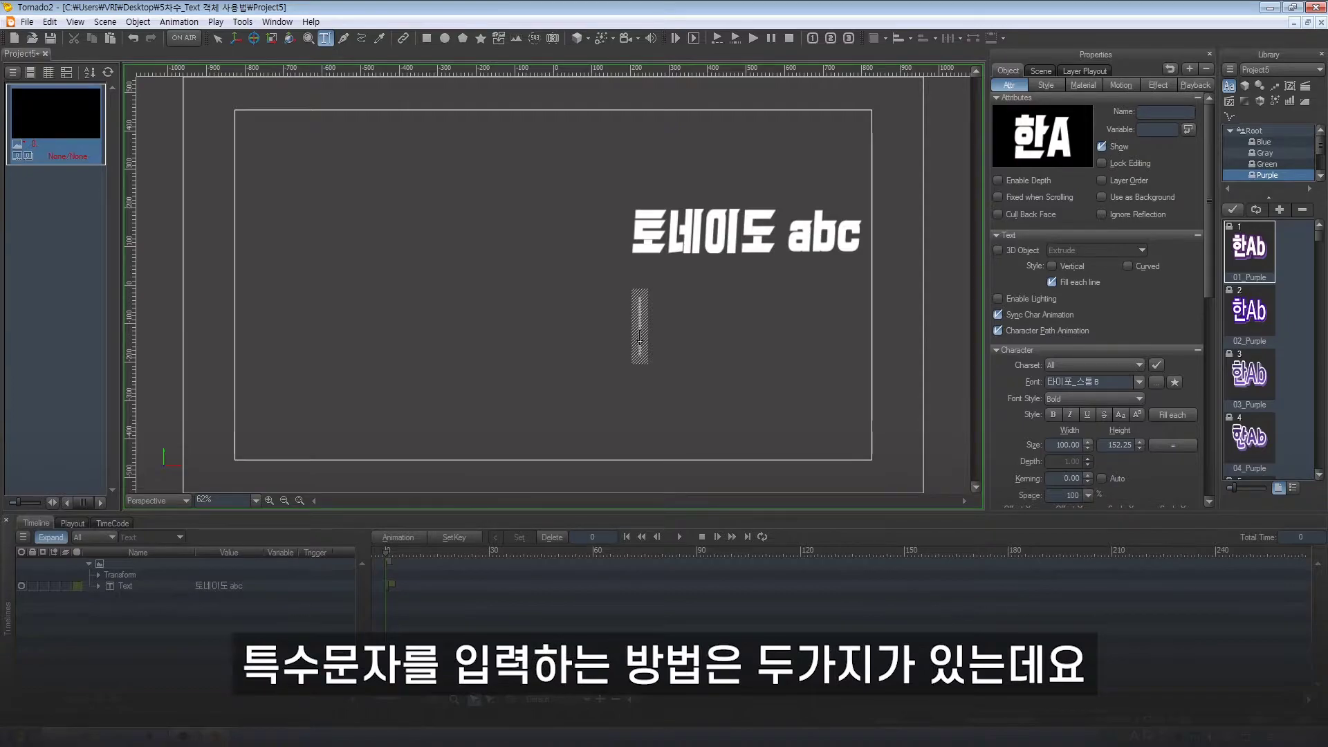
# Step: Replace the letter in the new text object with ㅁ and bring up its list of special-character alternatives
pyautogui.press('BackSpace')
pyautogui.write('ㅁ')
pyautogui.press('Hangul_Hanja')
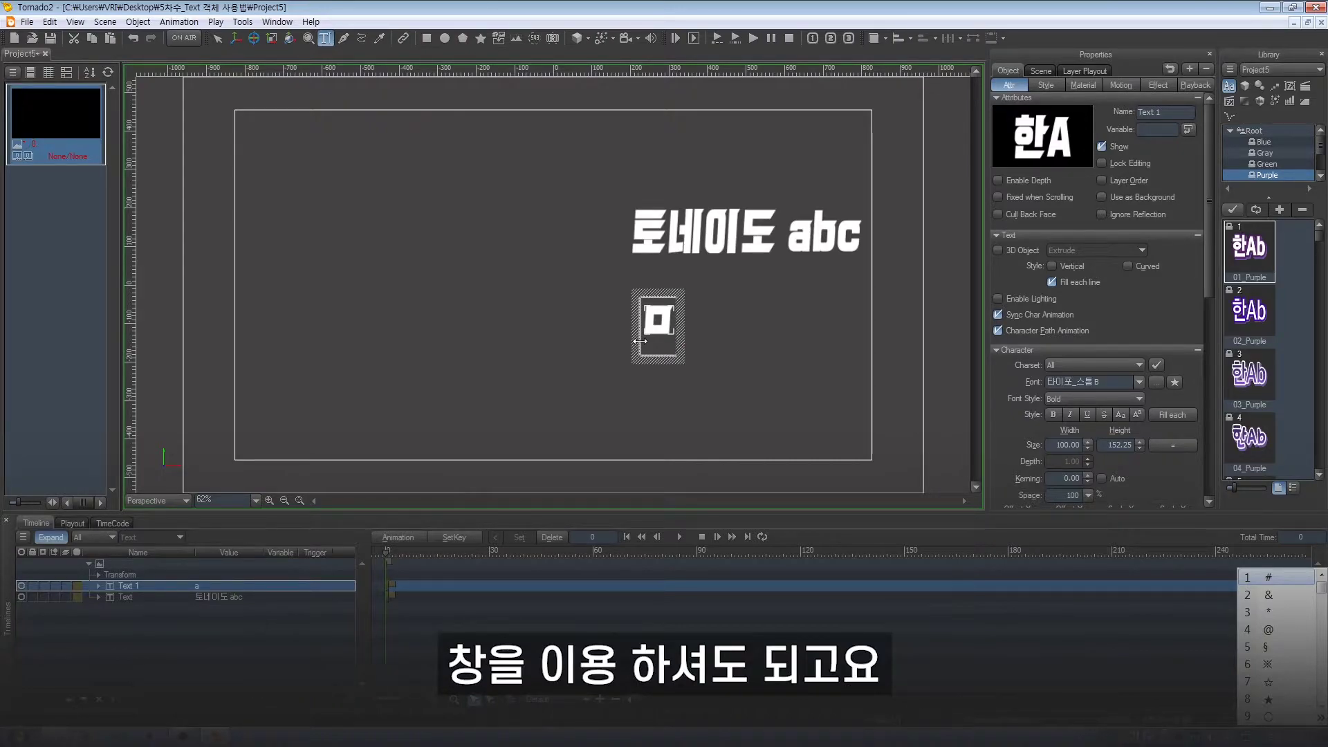
pyautogui.press('Escape')
# Step: Append the symbols ⇔, ∝ and ∞ to the new text using the Symbol/Special character window, and finish text editing
pyautogui.hotkey('ctrl', 't')
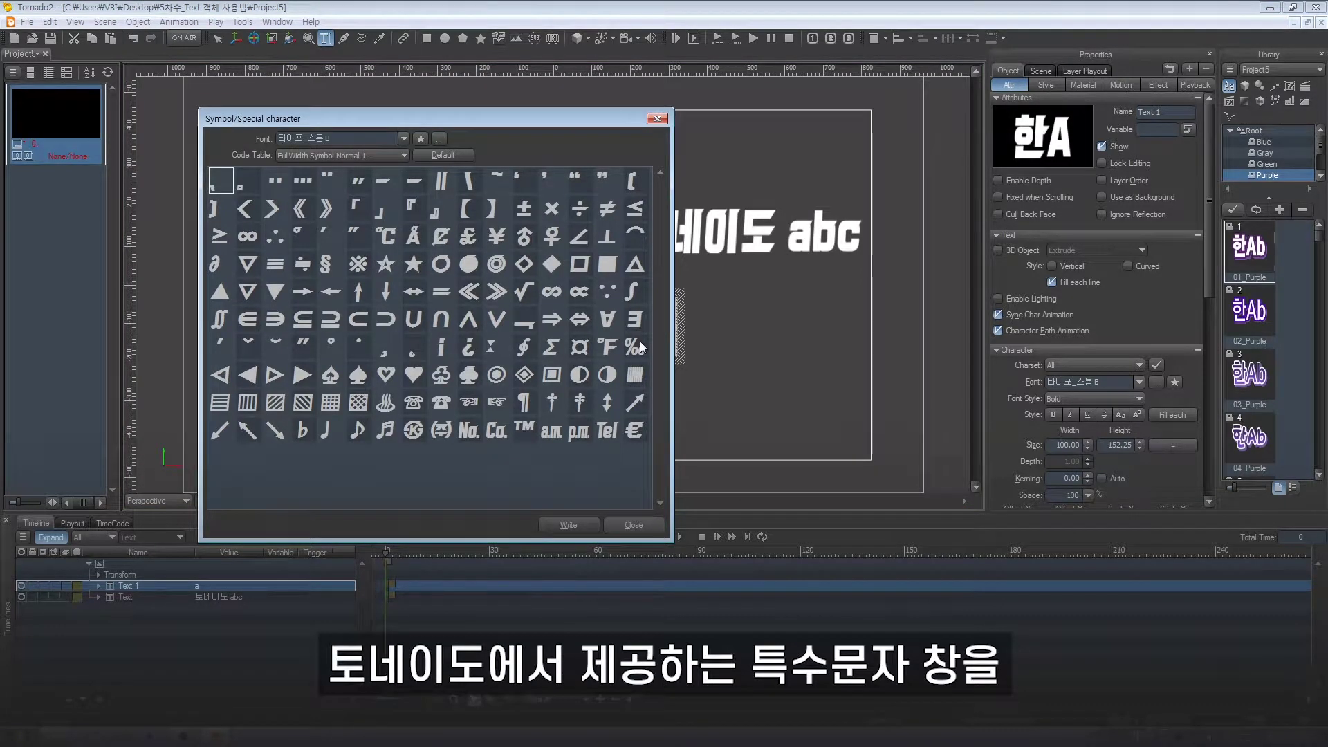
pyautogui.click(589, 322)
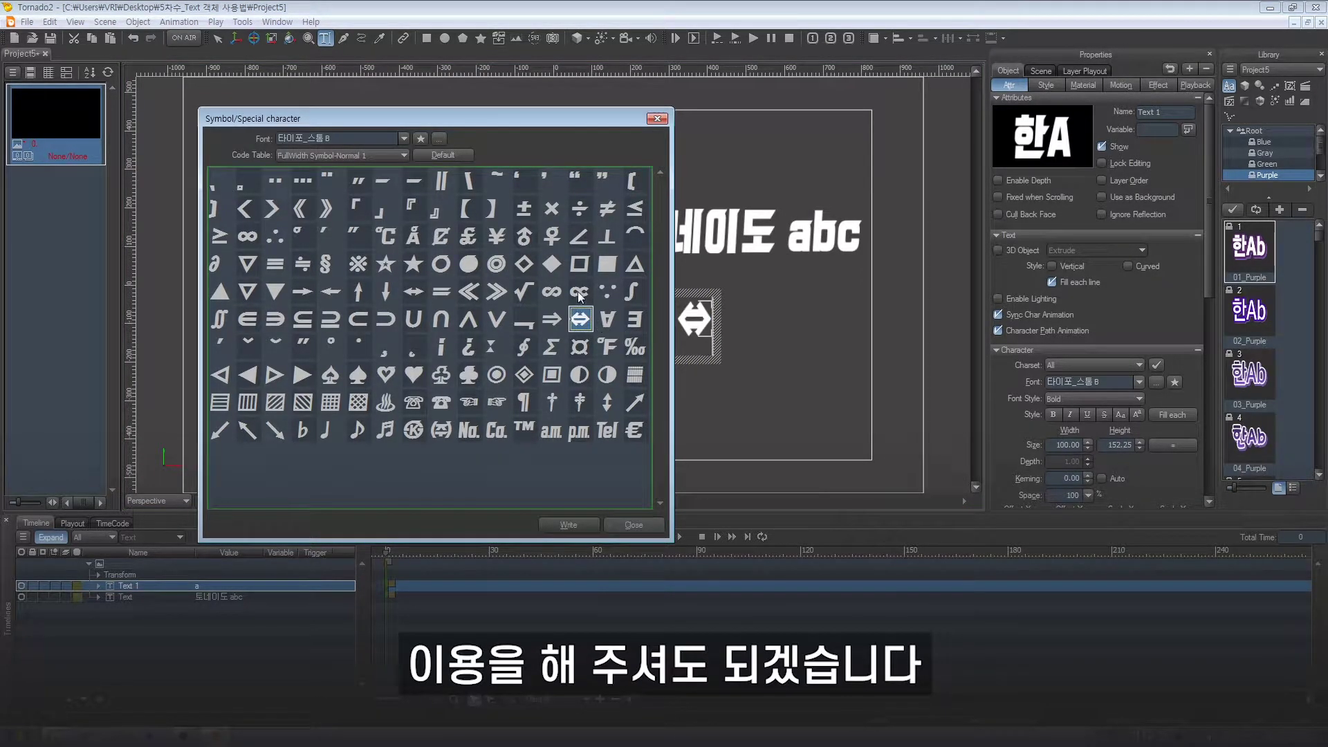
pyautogui.click(580, 292)
pyautogui.click(552, 291)
pyautogui.press('Escape')
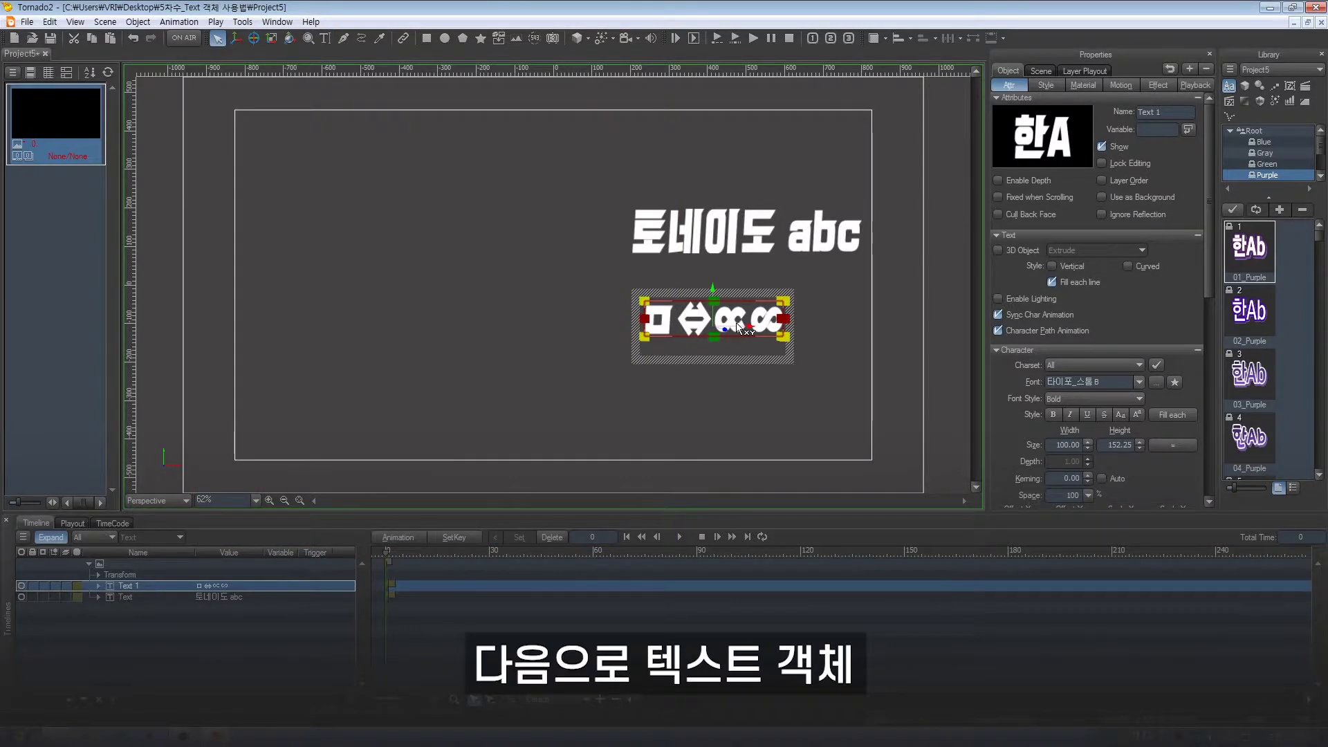
# Step: Delete the symbol text object and move the 토네이도 abc text slightly down and to the left on the canvas
pyautogui.press('Delete')
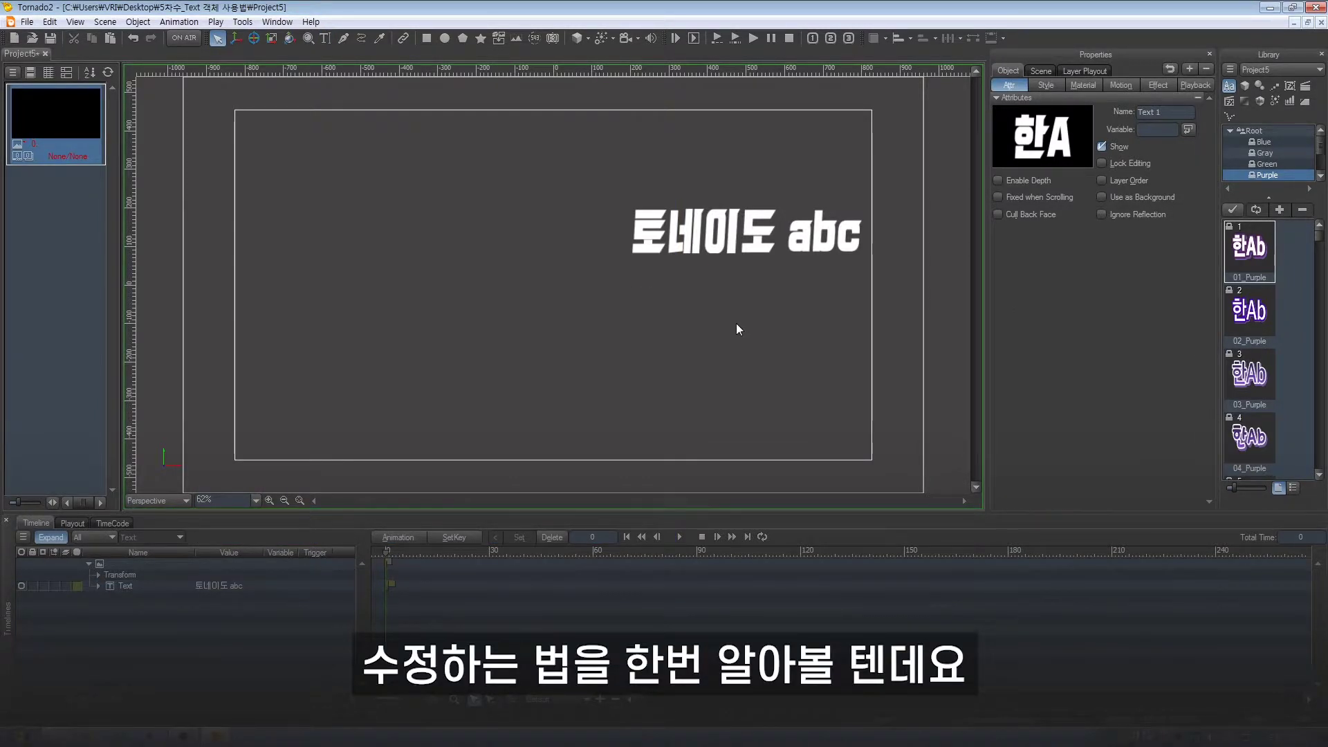
pyautogui.moveTo(733, 247); pyautogui.dragTo(695, 289)
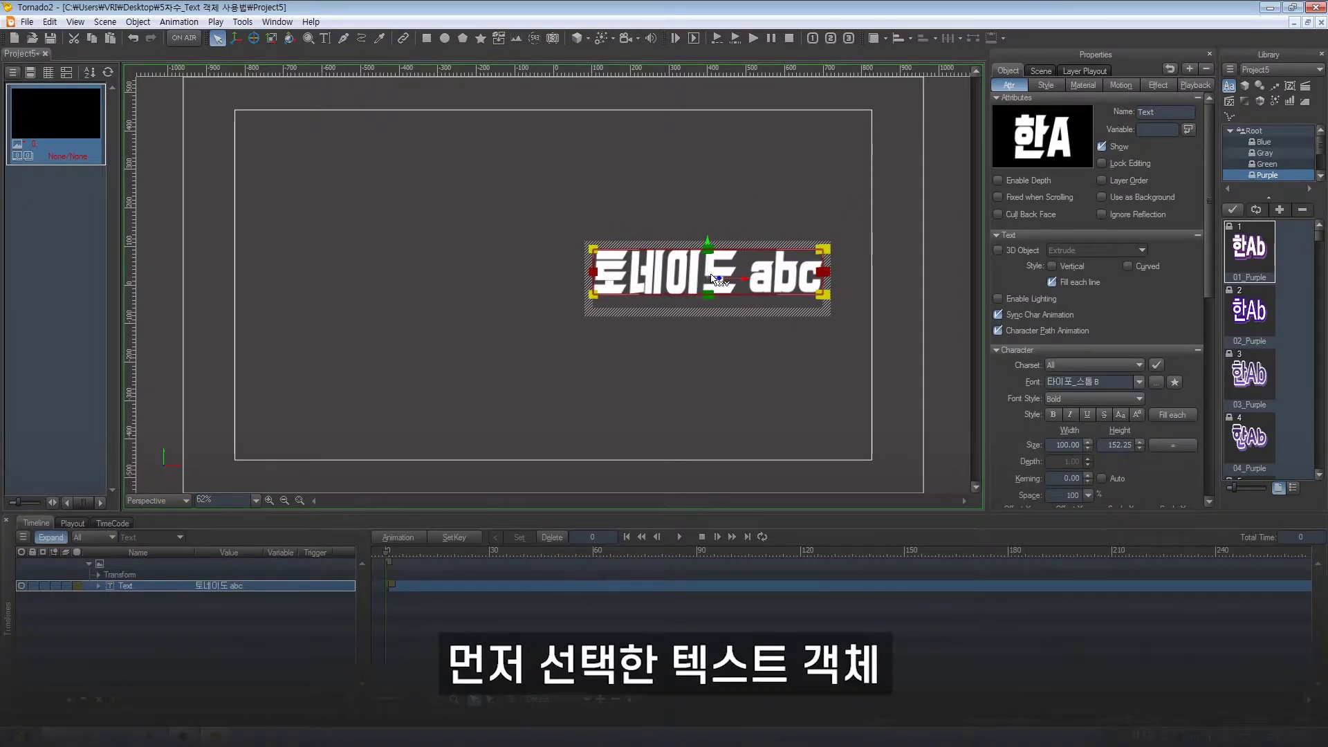
# Step: Edit the 토네이도 abc text directly on the canvas, removing its last two letters and retyping bc
pyautogui.doubleClick(790, 283)
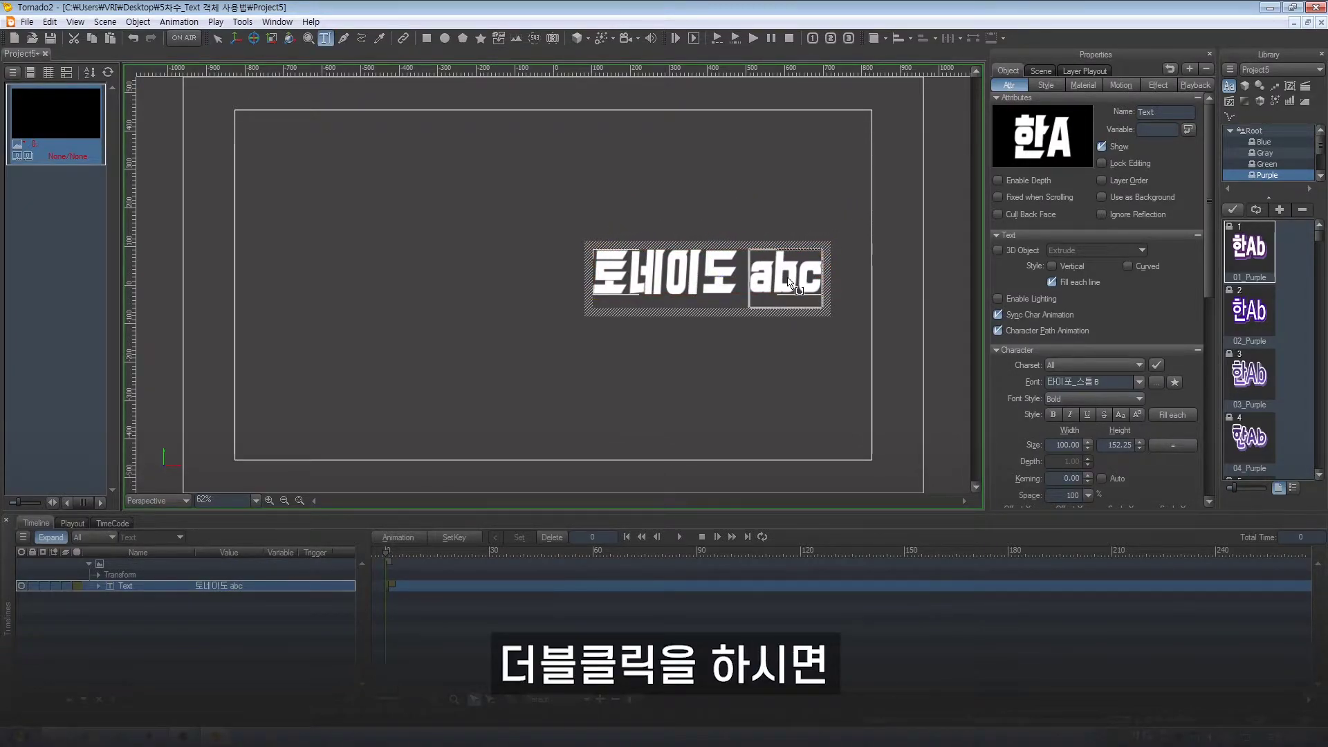
pyautogui.click(788, 276)
pyautogui.press('BackSpace')
pyautogui.press('BackSpace')
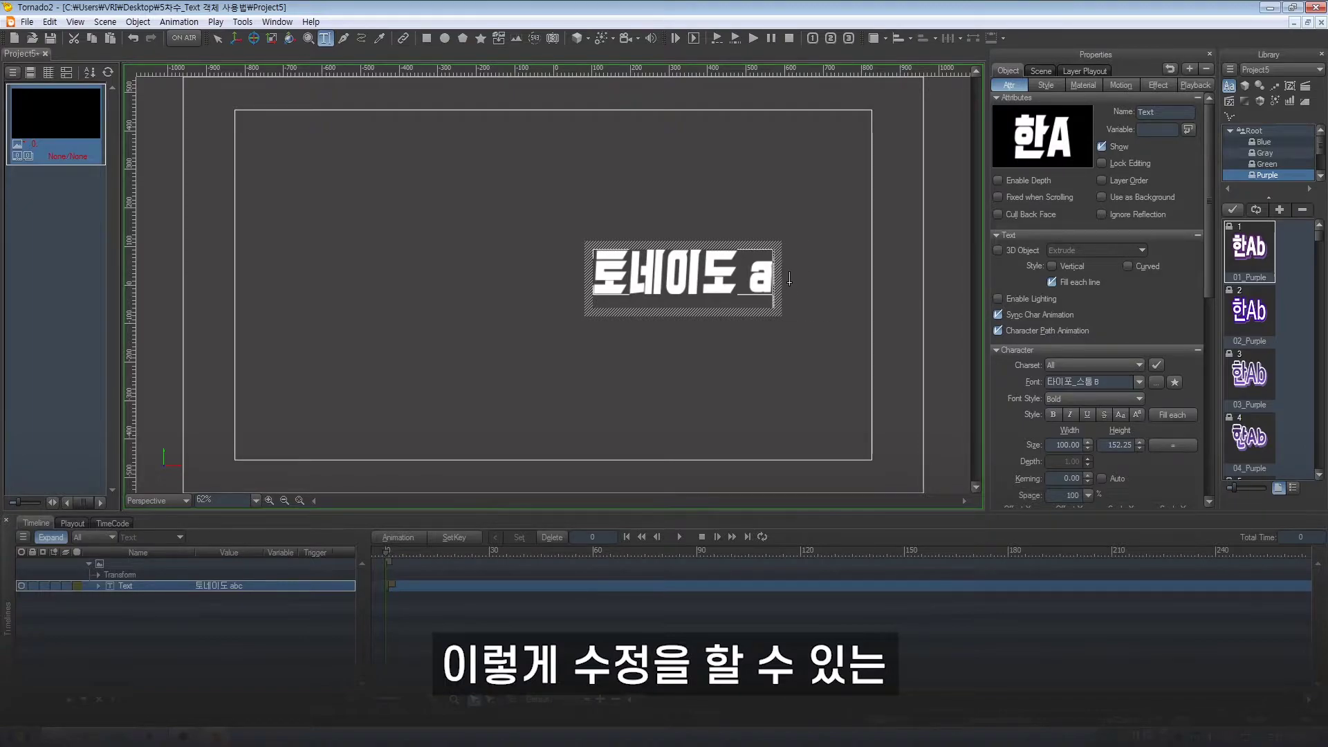
pyautogui.write('bc')
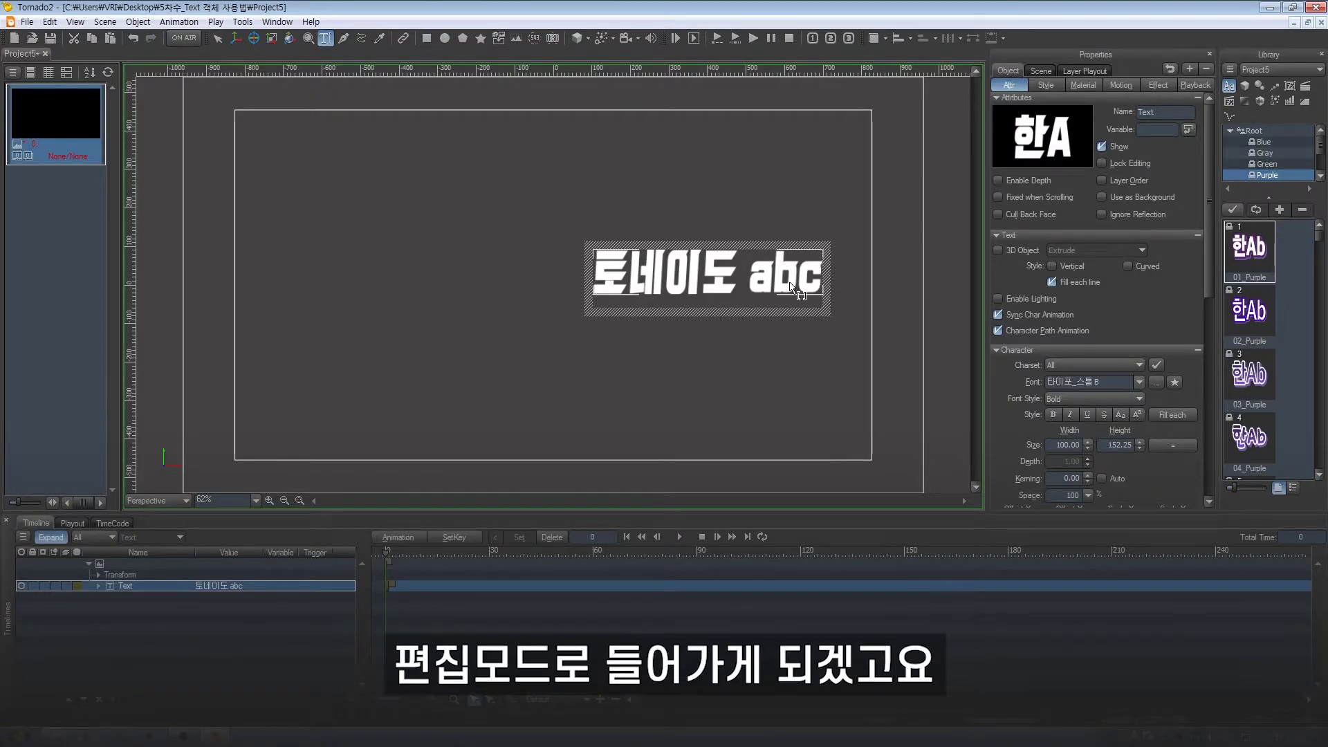
pyautogui.press('Escape')
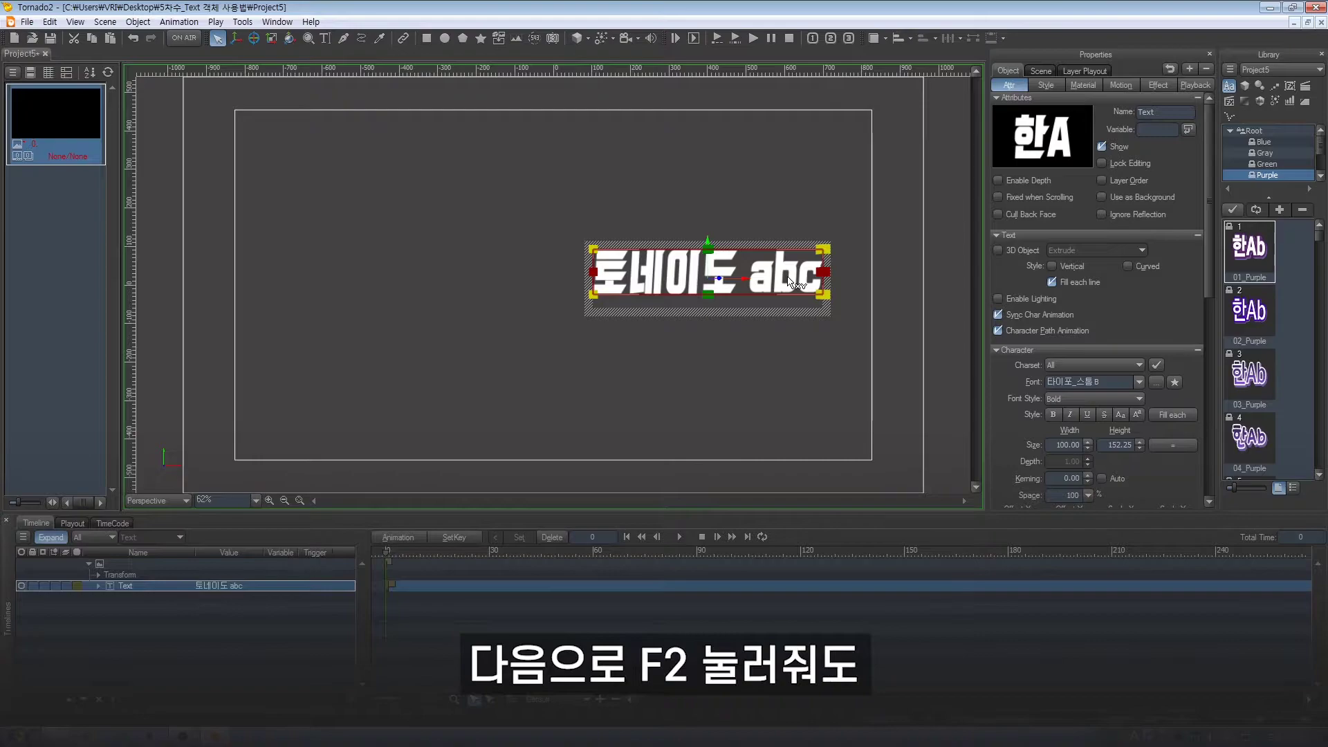
# Step: Enter on-canvas editing of the selected 토네이도 abc text once more and leave it without changing the text
pyautogui.press('F2')
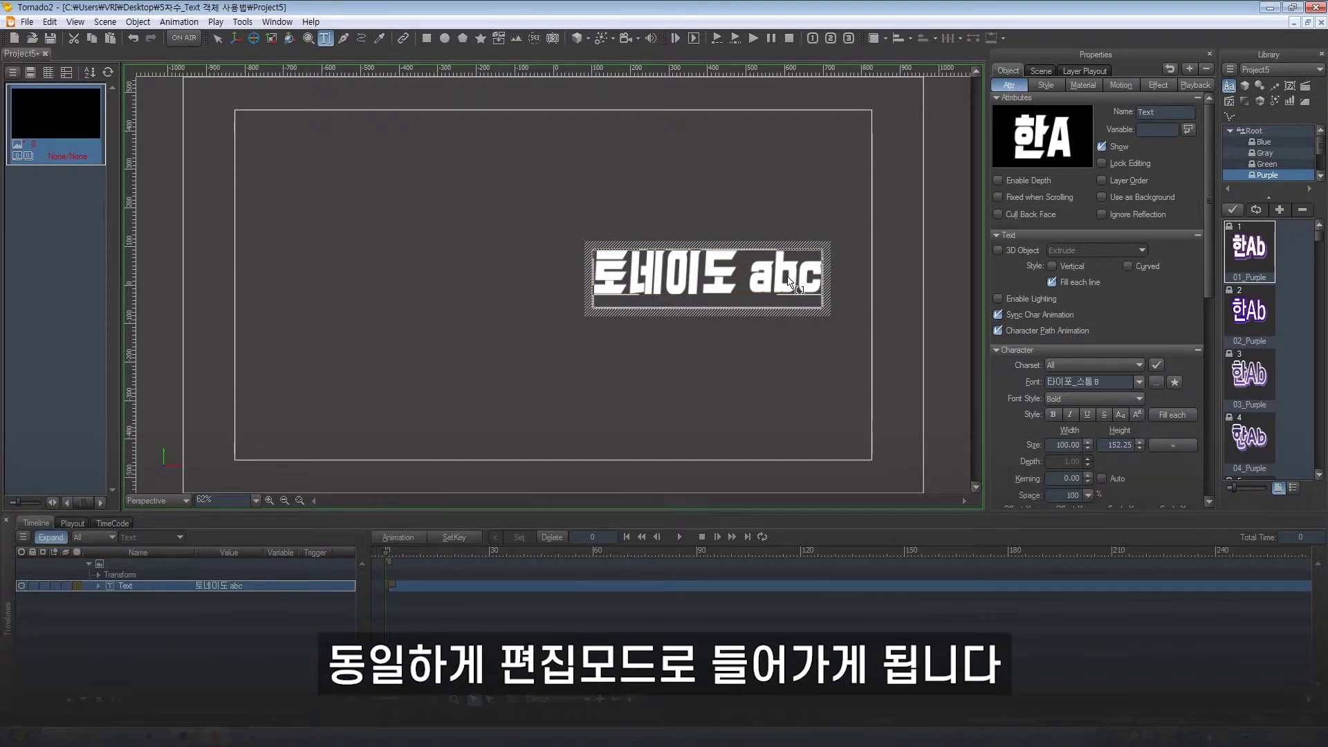
pyautogui.press('Home')
pyautogui.press('Escape')
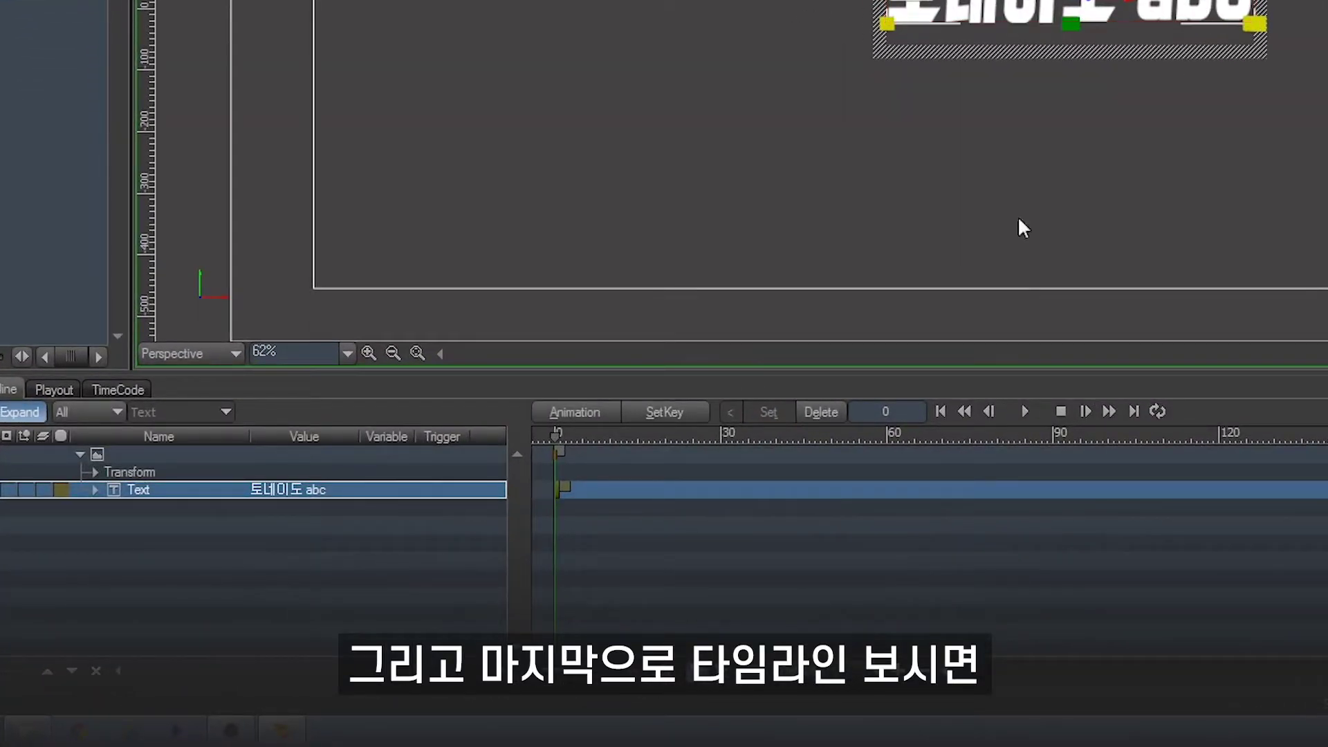
# Step: Edit the text's value in the timeline, appending 편집 to 토네이도 abc and removing it again
pyautogui.click(323, 488)
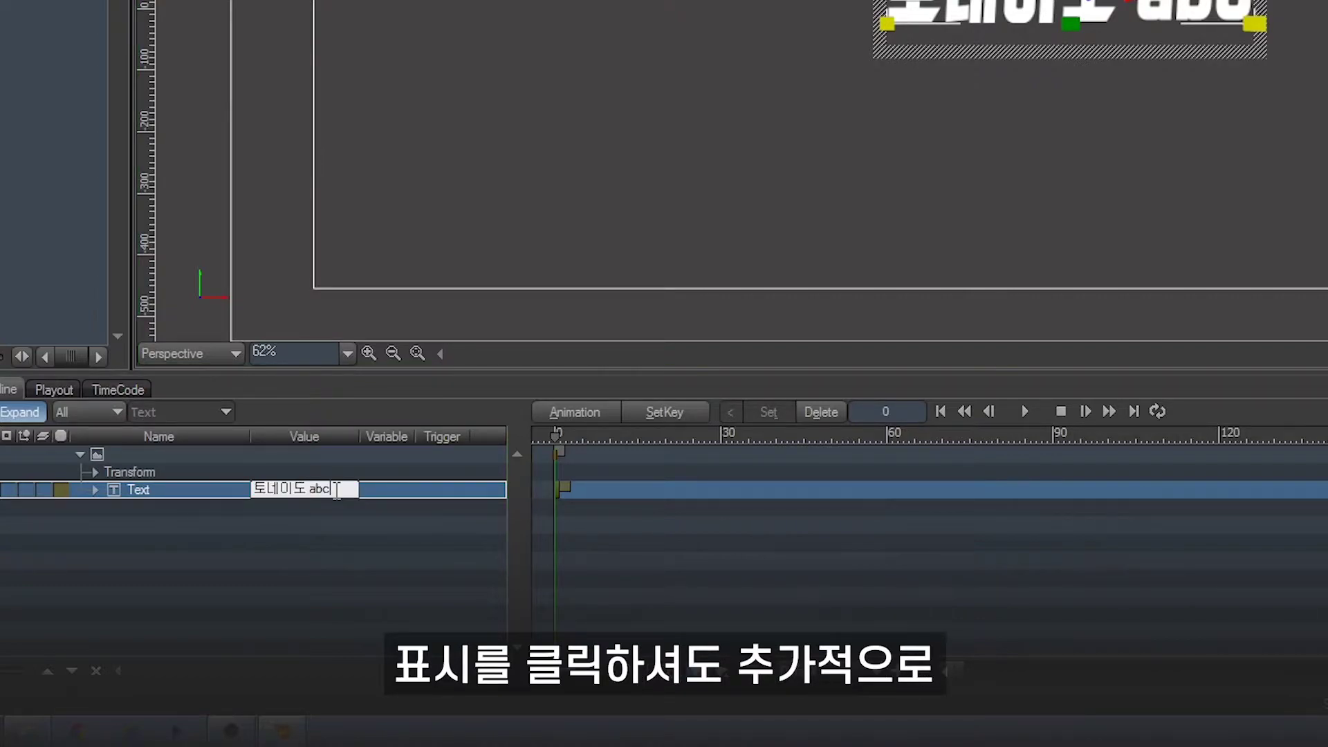
pyautogui.write('편집')
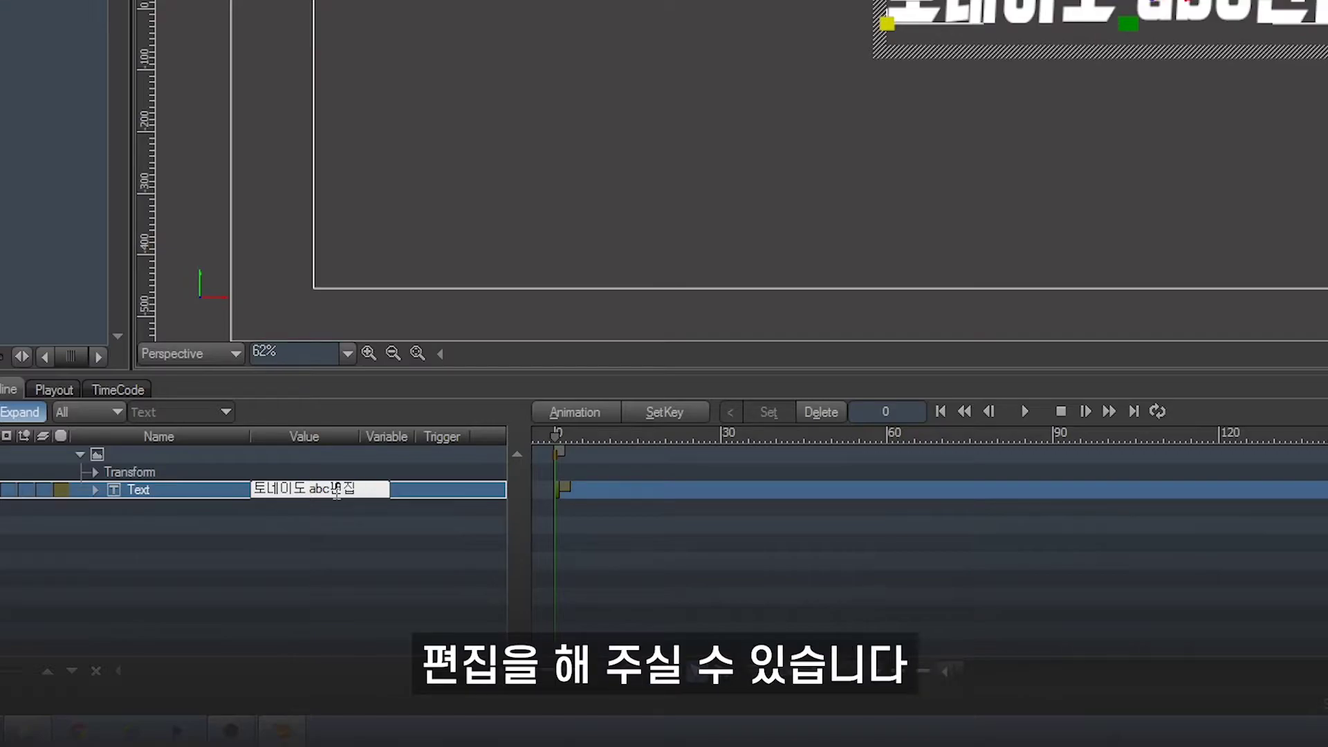
pyautogui.press('BackSpace')
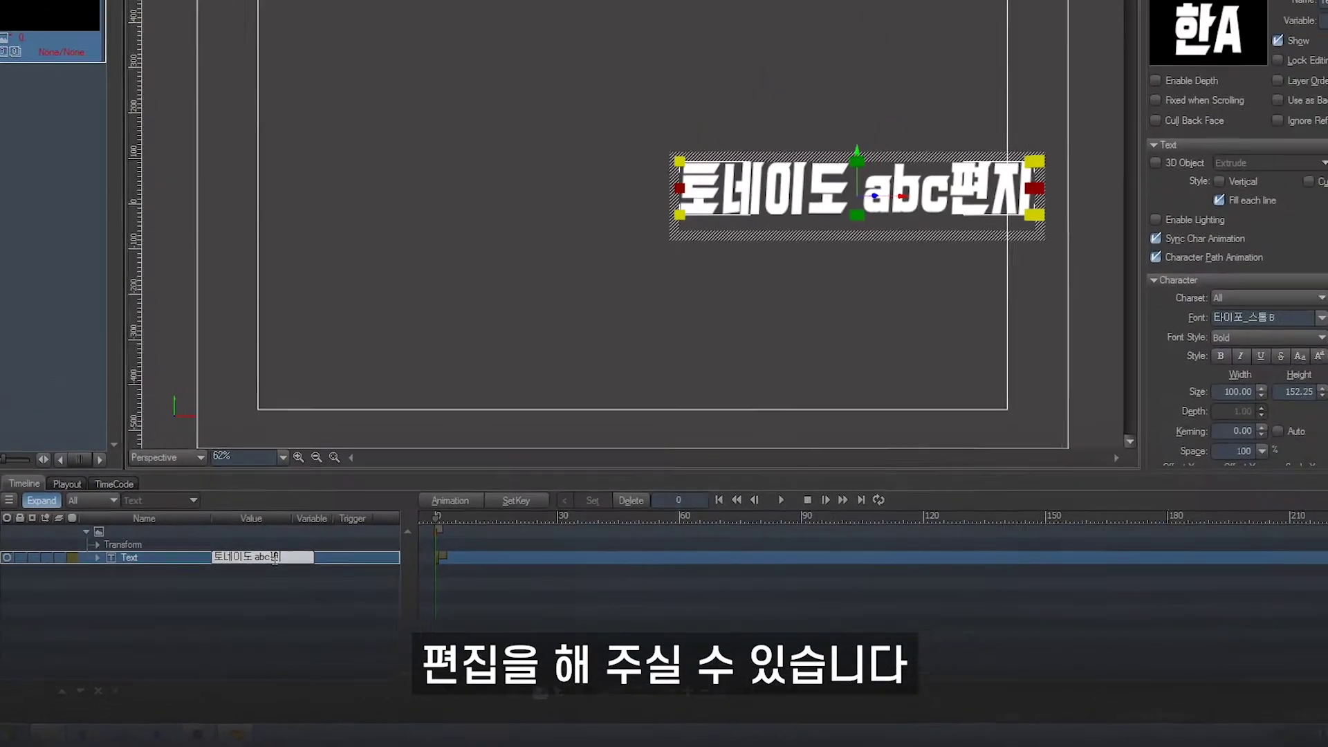
pyautogui.press('BackSpace')
pyautogui.press('BackSpace')
pyautogui.press('Return')
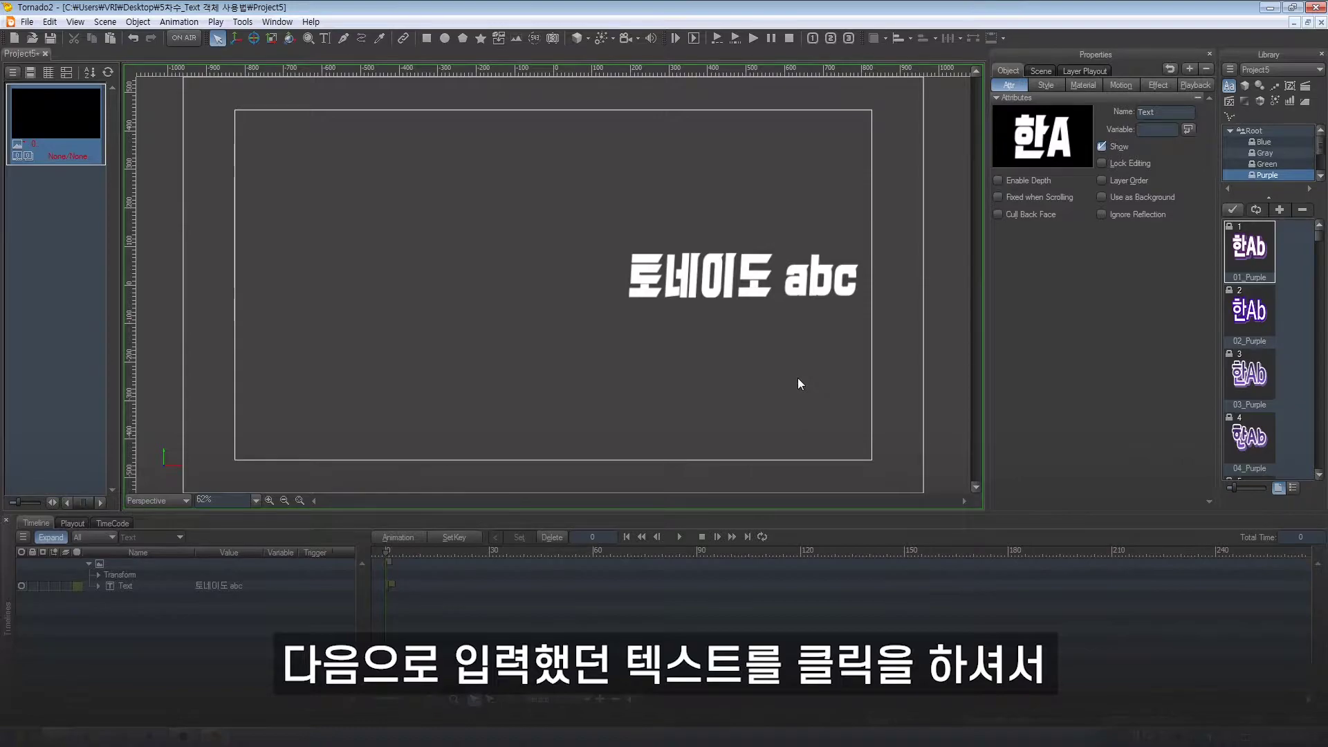
# Step: Try the Extrude 3D Object option and the Vertical style on the 토네이도 abc text, turning each off again
pyautogui.click(792, 294)
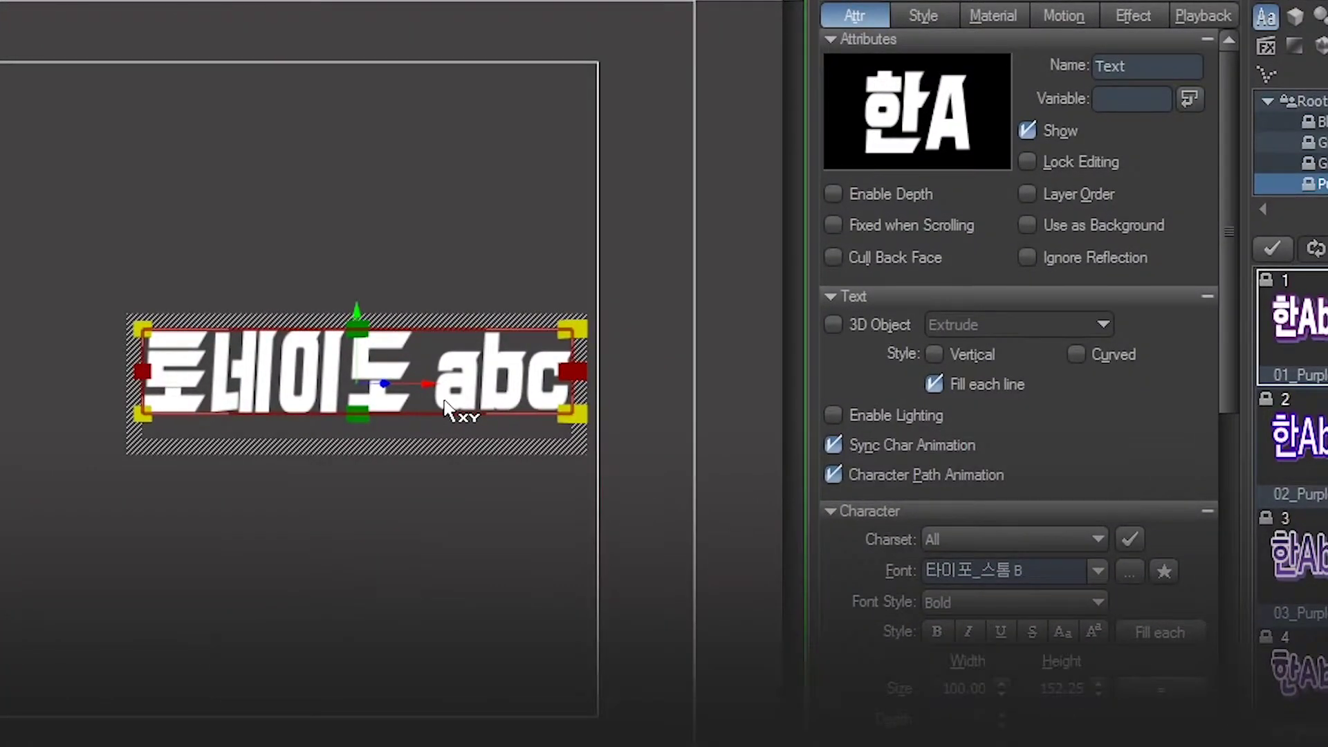
pyautogui.click(835, 328)
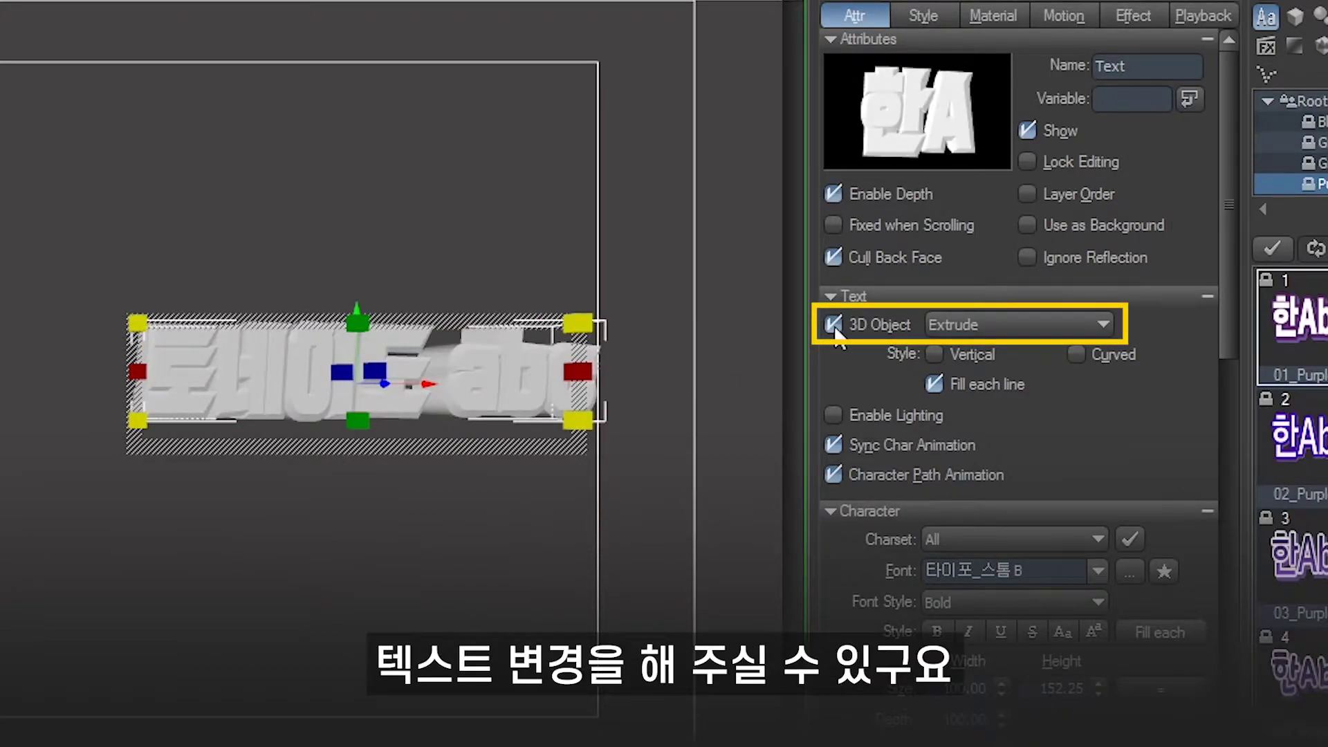
pyautogui.click(834, 325)
pyautogui.click(935, 355)
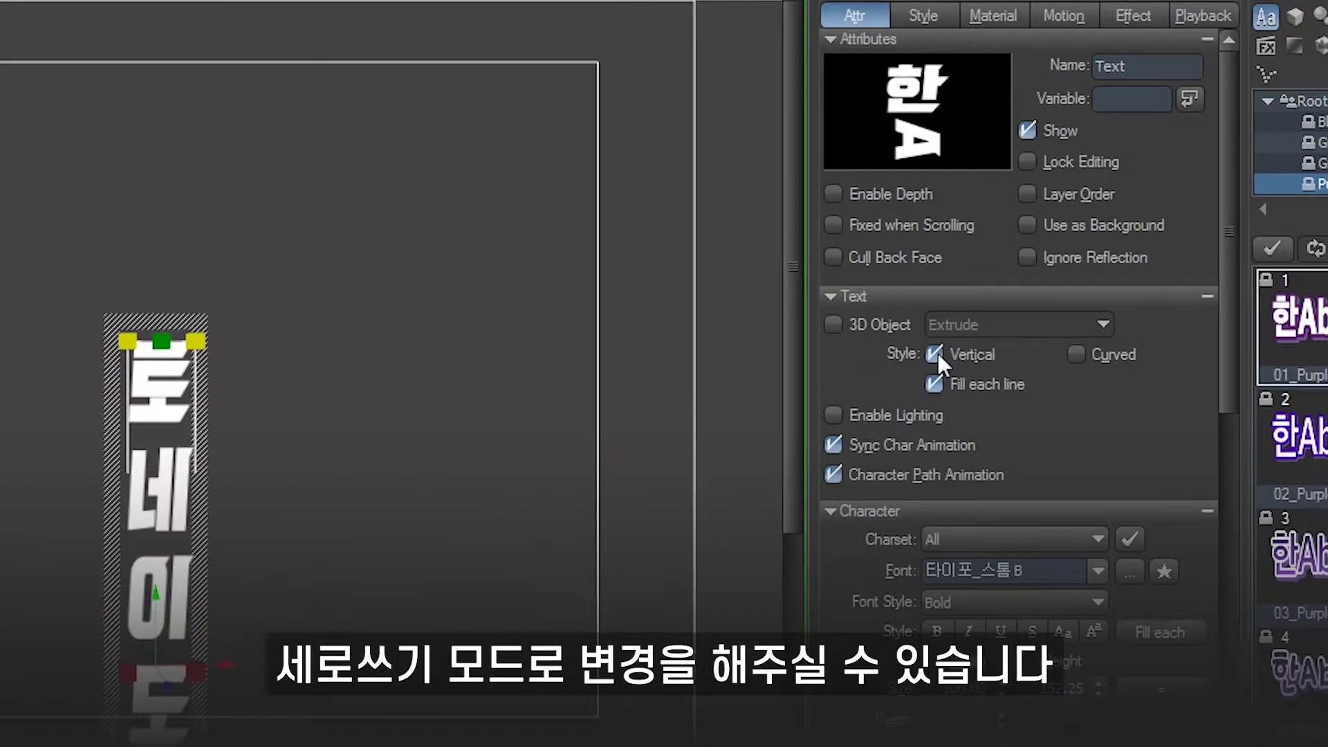
pyautogui.click(935, 354)
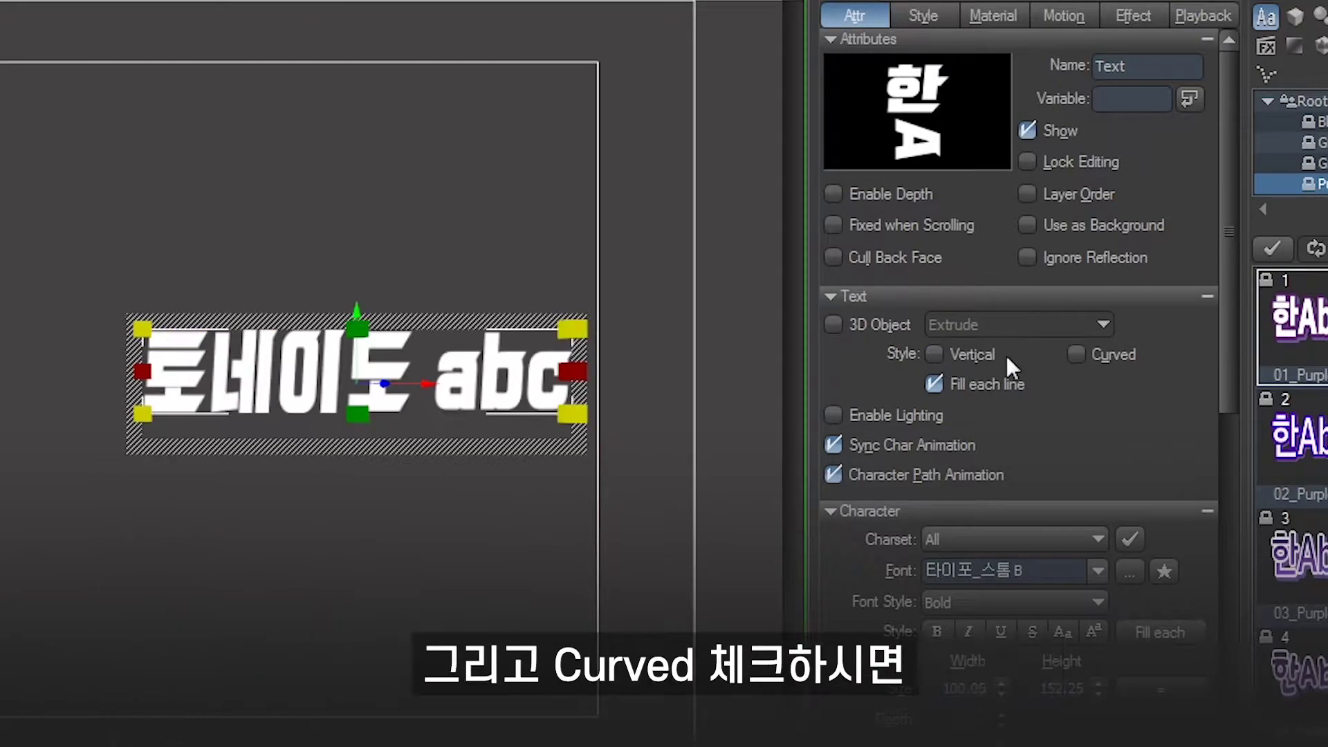
# Step: Enable the Curved style on the text and pull both inner curve handles upward to arch the baseline
pyautogui.click(1078, 356)
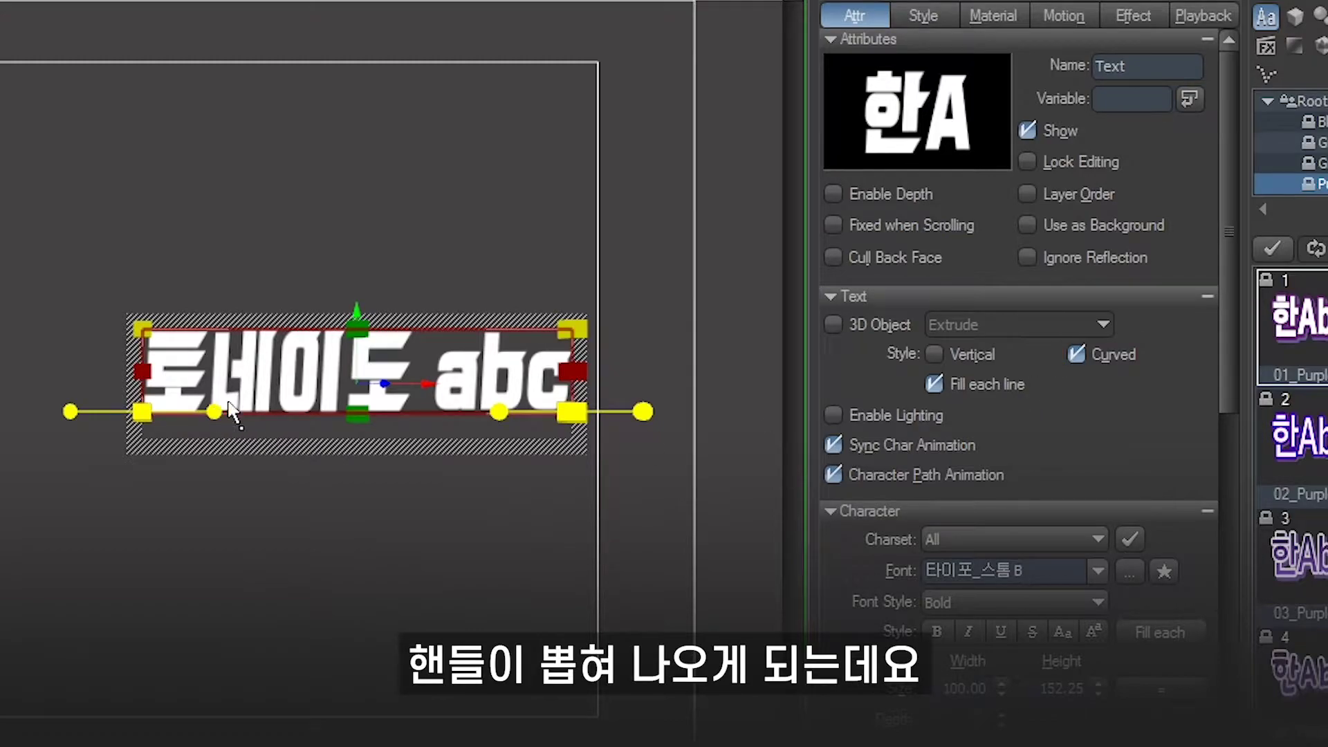
pyautogui.moveTo(215, 413); pyautogui.dragTo(351, 310)
pyautogui.moveTo(500, 413); pyautogui.dragTo(312, 310)
pyautogui.moveTo(402, 324); pyautogui.dragTo(405, 305)
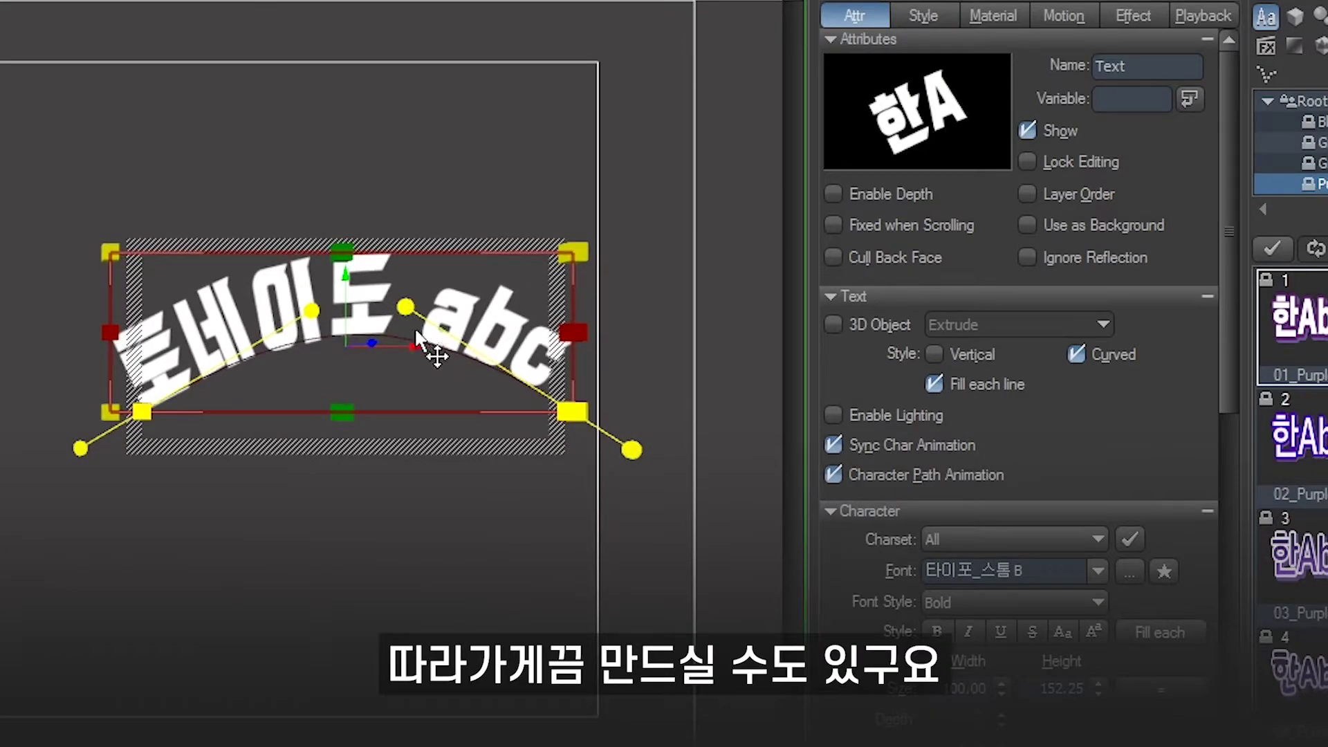
# Step: Insert a point at the middle of the text's curve and delete it again
pyautogui.rightClick(354, 334)
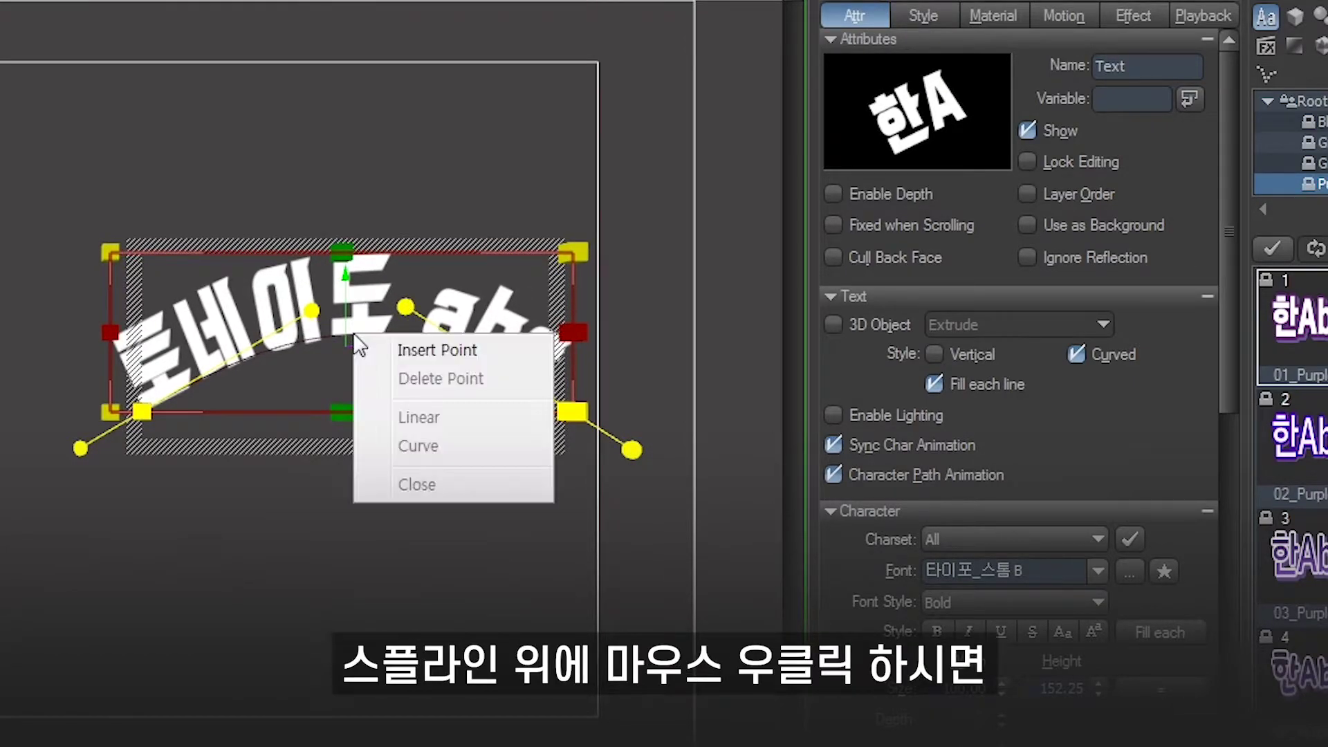
pyautogui.click(415, 348)
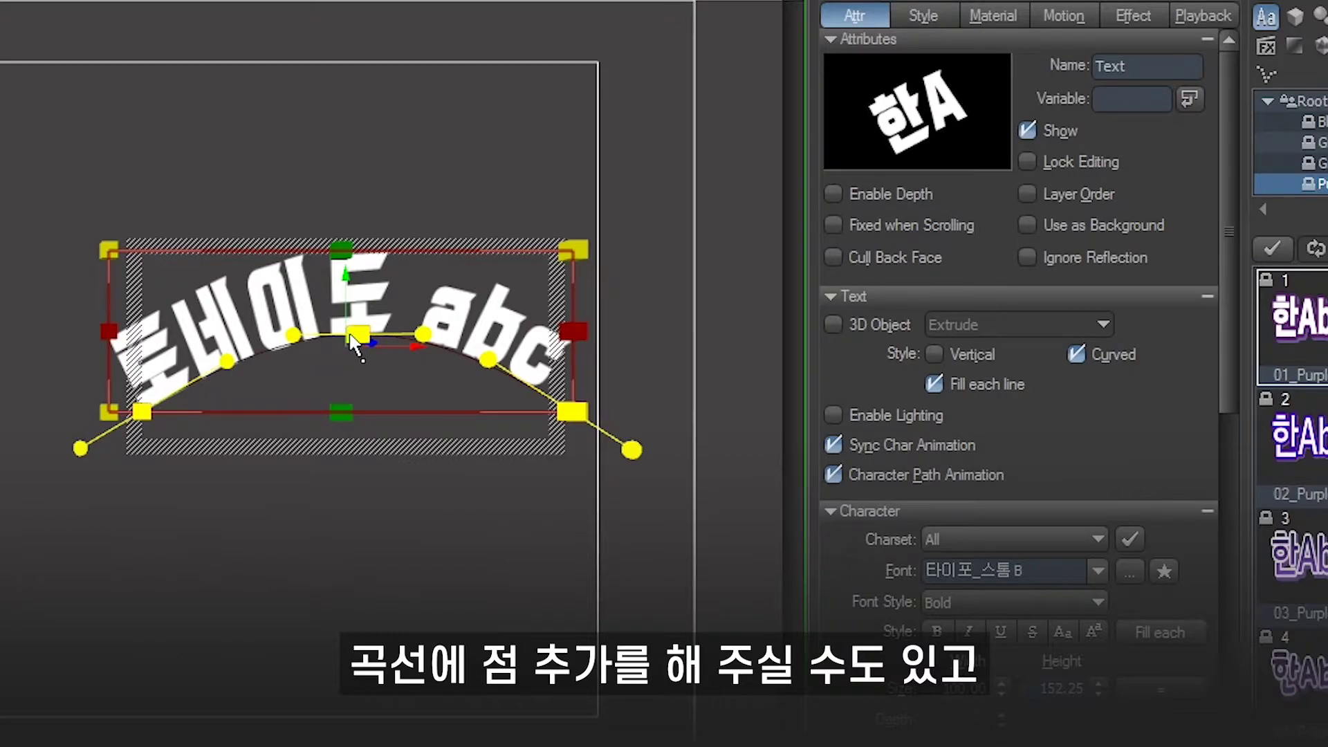
pyautogui.rightClick(351, 336)
pyautogui.click(415, 379)
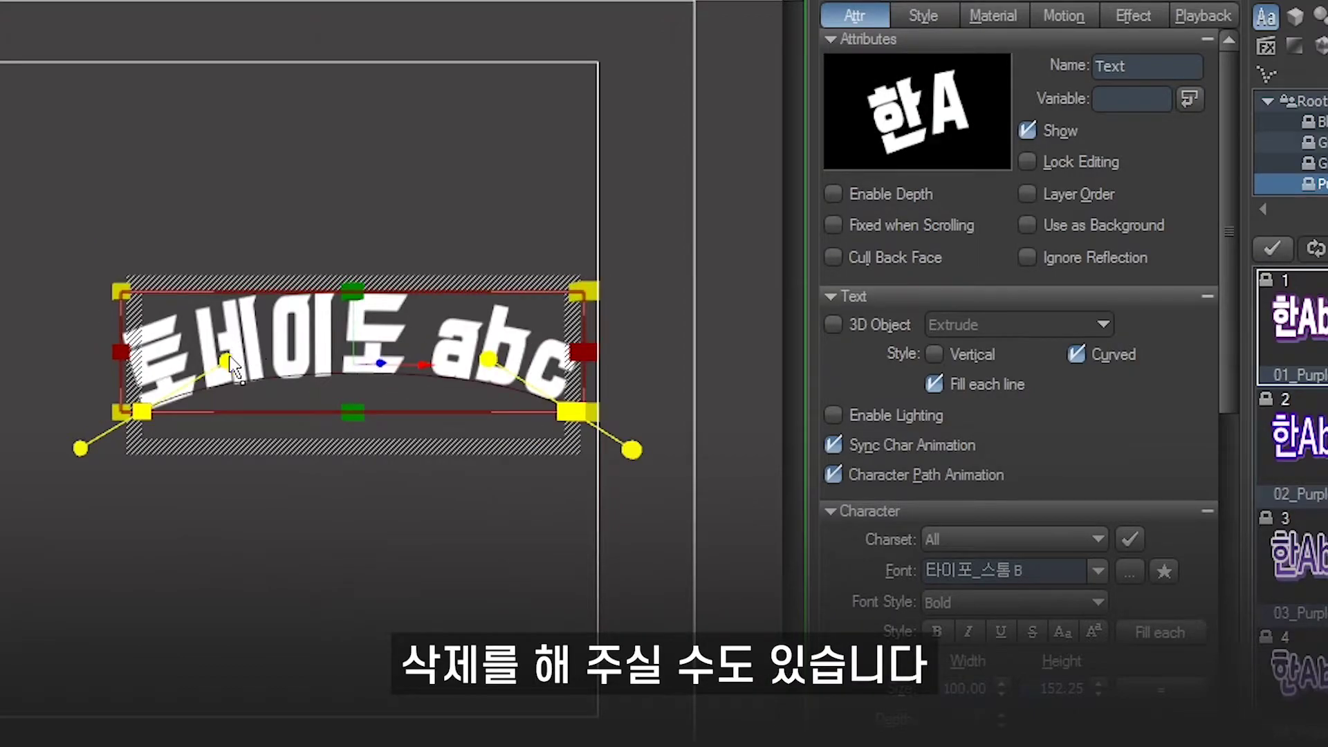
# Step: Try adjusting the Curve Offset in the arched text's paragraph settings
pyautogui.moveTo(1223, 402); pyautogui.dragTo(1228, 681)
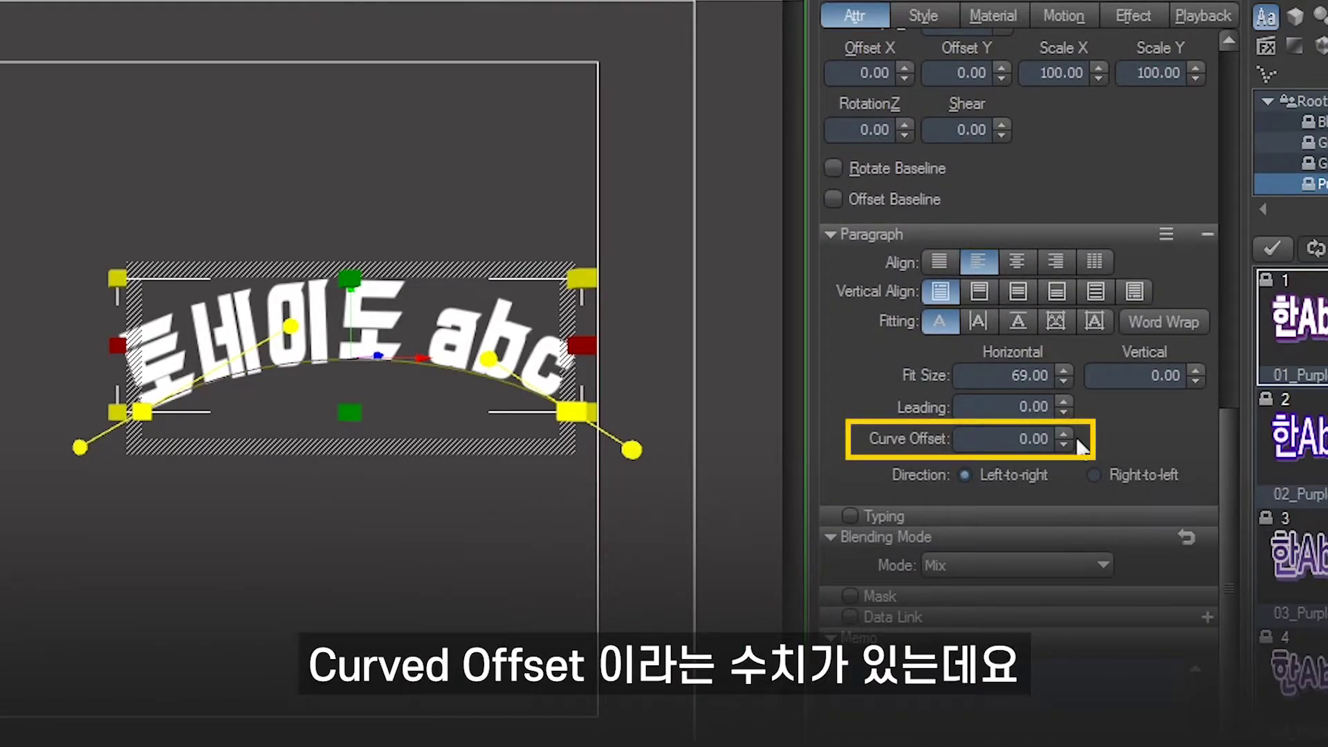
pyautogui.moveTo(1068, 439)
pyautogui.mouseDown()
pyautogui.moveTo(1065, 277)
pyautogui.moveTo(1073, 570)
pyautogui.moveTo(1072, 383)
pyautogui.moveTo(1080, 440)
pyautogui.mouseUp()
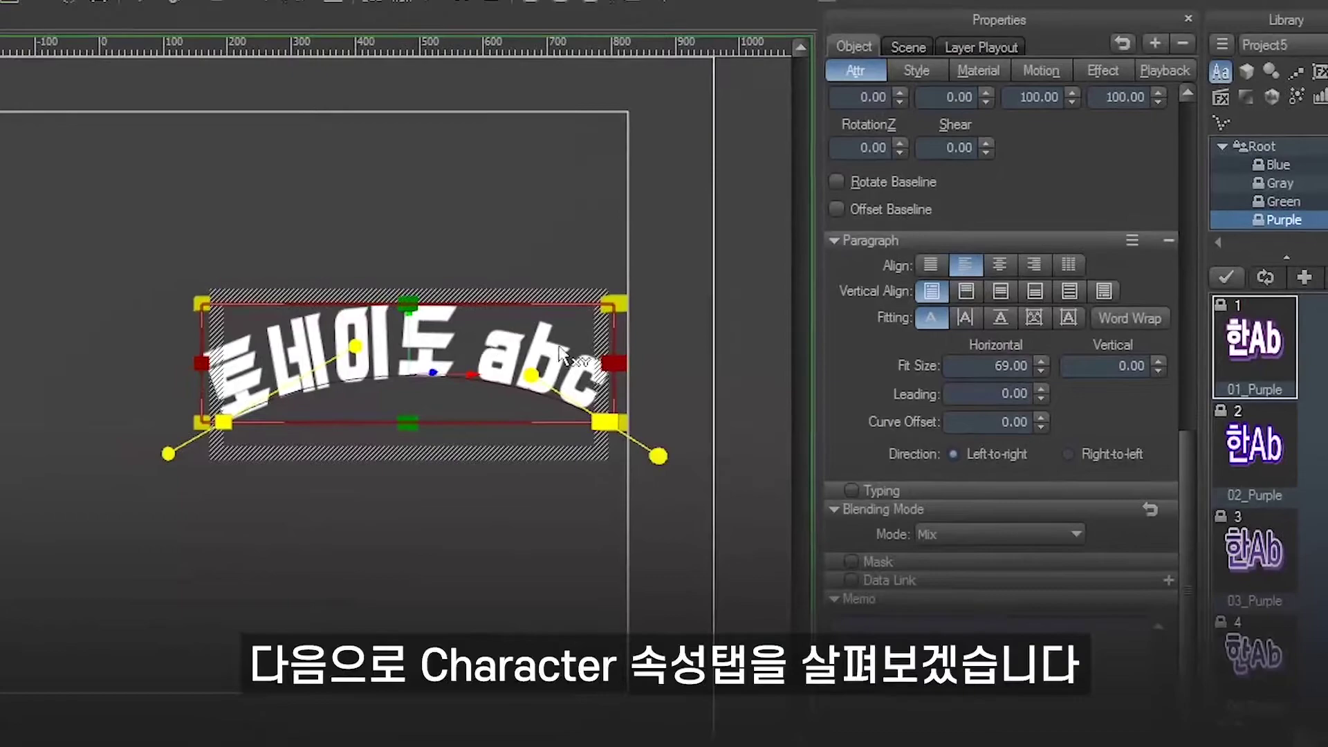
# Step: Turn off the text's Curved style and set its character Charset to Default
pyautogui.moveTo(1191, 523); pyautogui.dragTo(1202, 285)
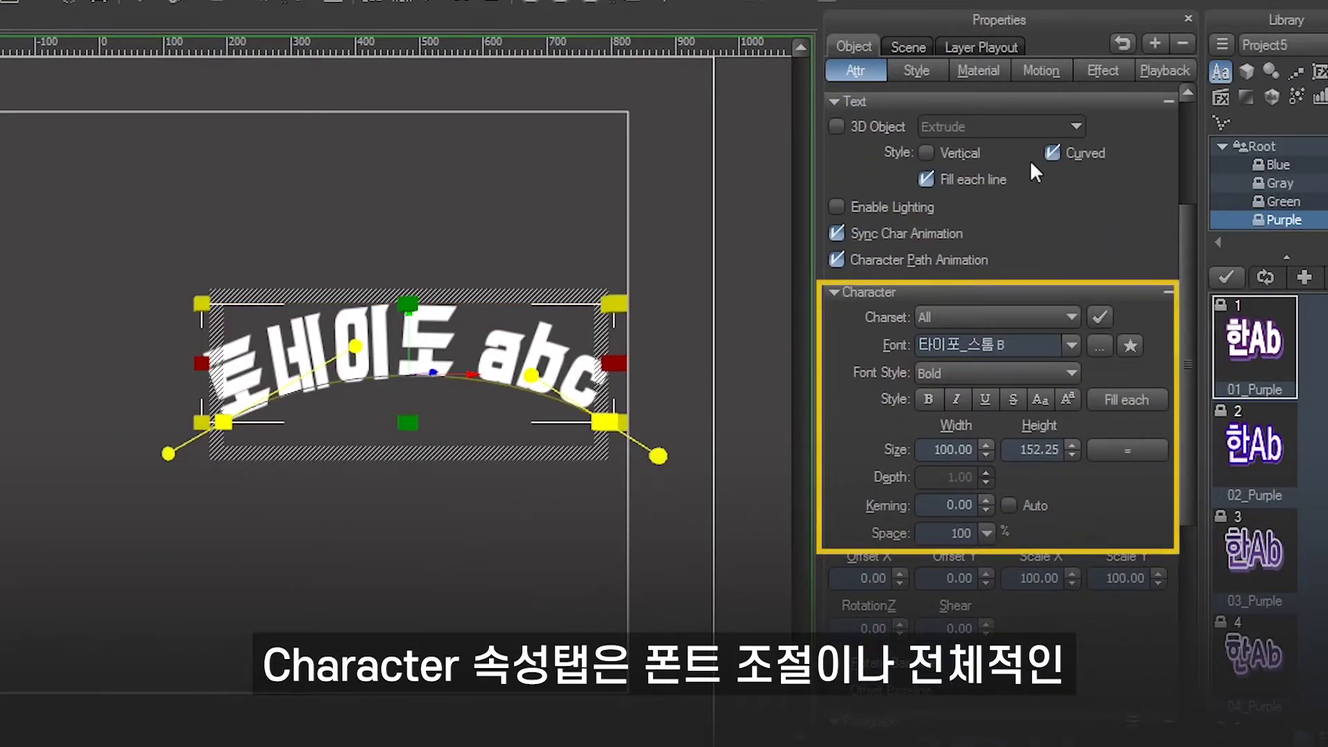
pyautogui.click(1050, 153)
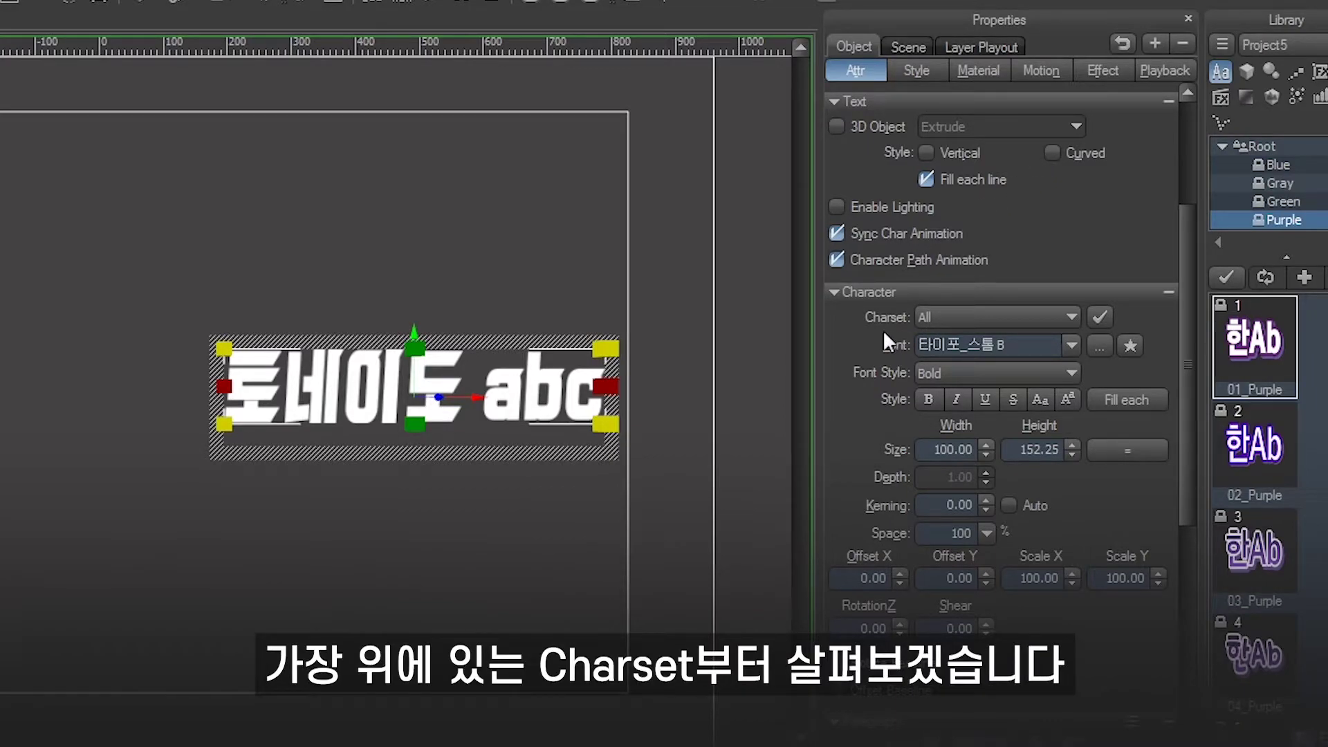
pyautogui.click(1071, 317)
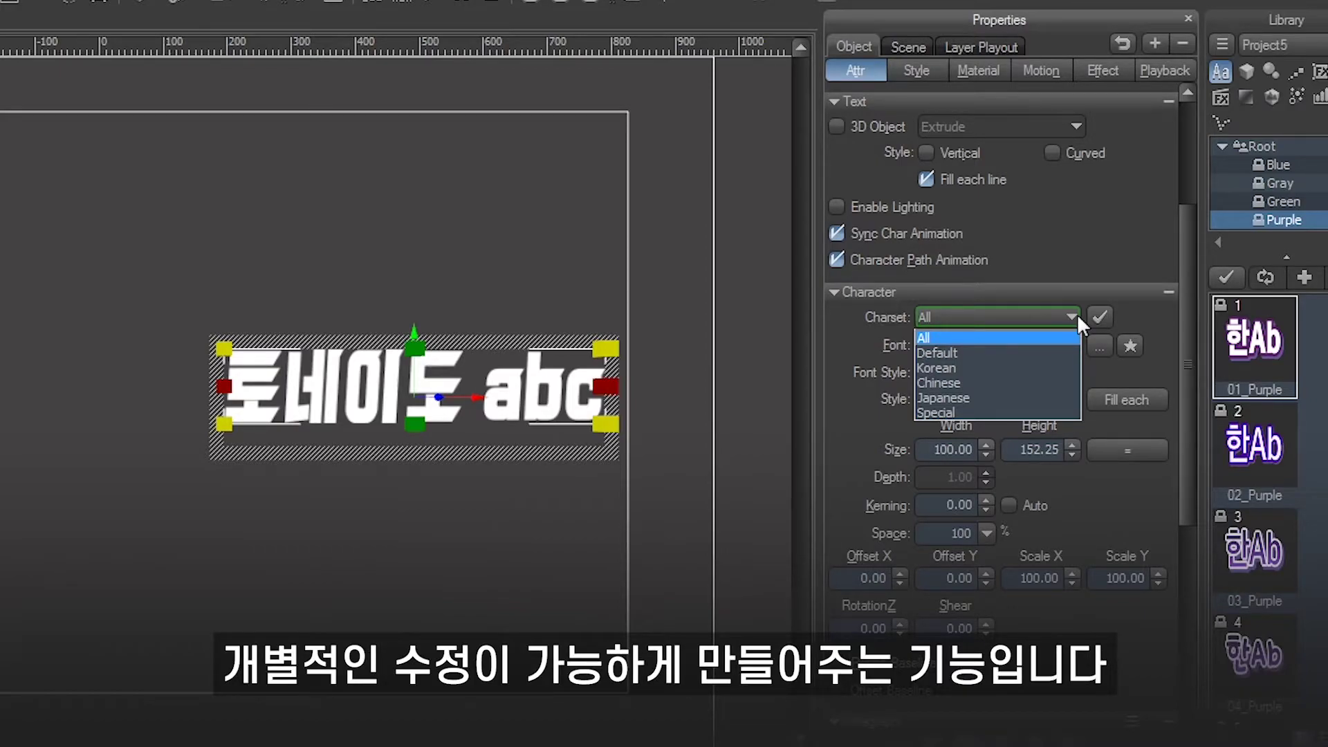
pyautogui.click(1047, 351)
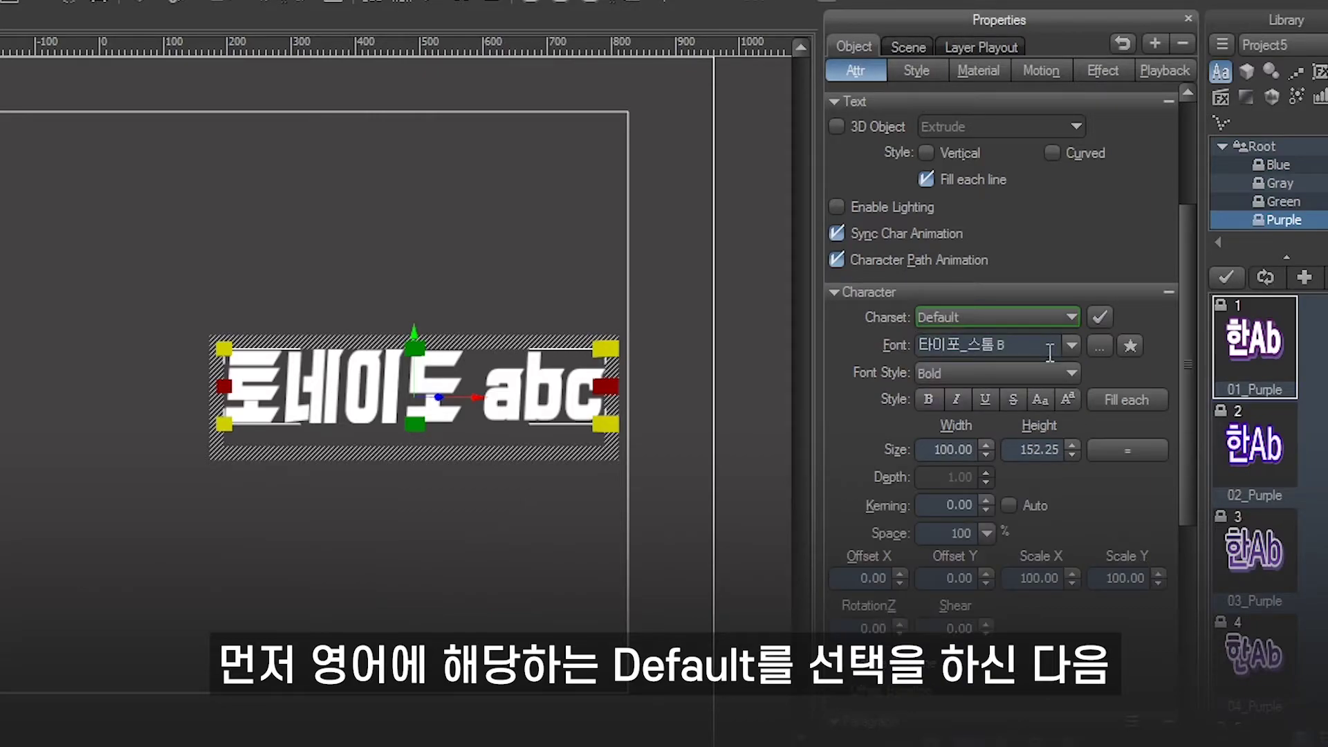
# Step: Try the font 타이포_부암동2019 B on the Default charset characters and undo the font change
pyautogui.click(1071, 344)
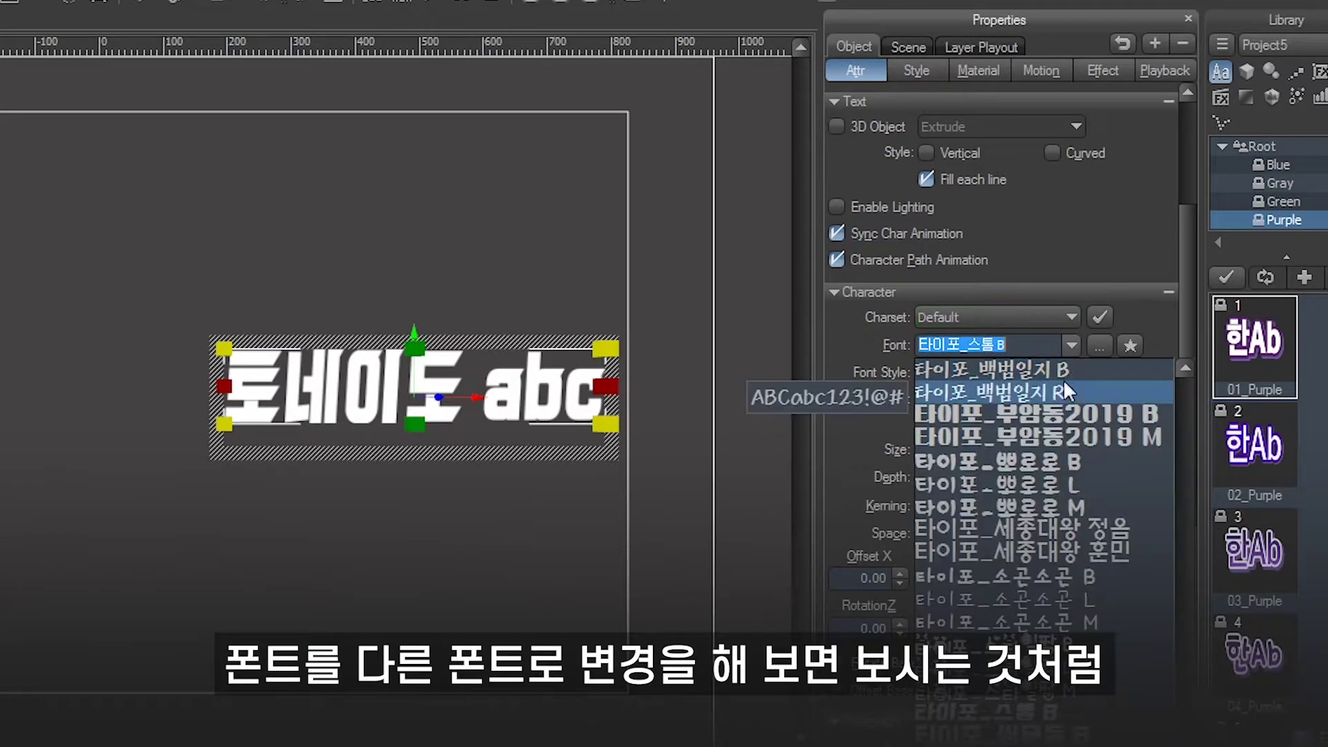
pyautogui.click(1073, 418)
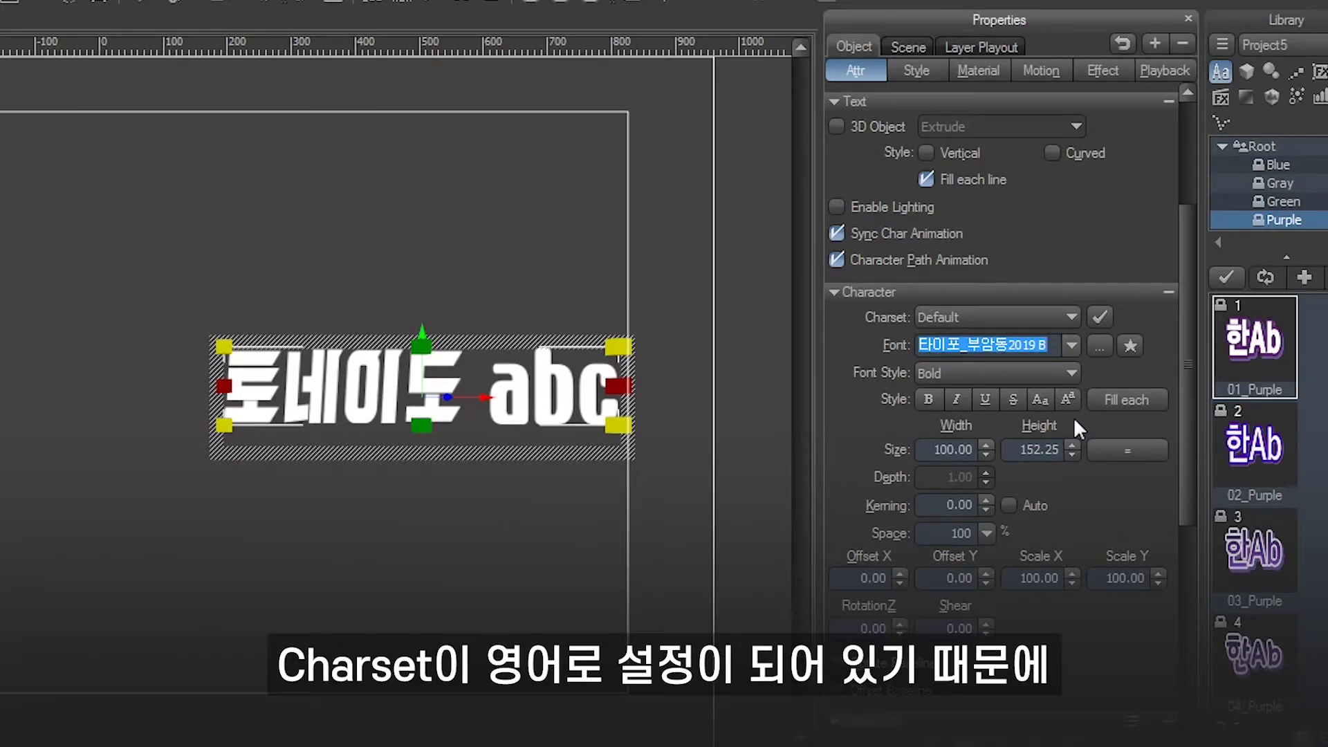
pyautogui.press('Return')
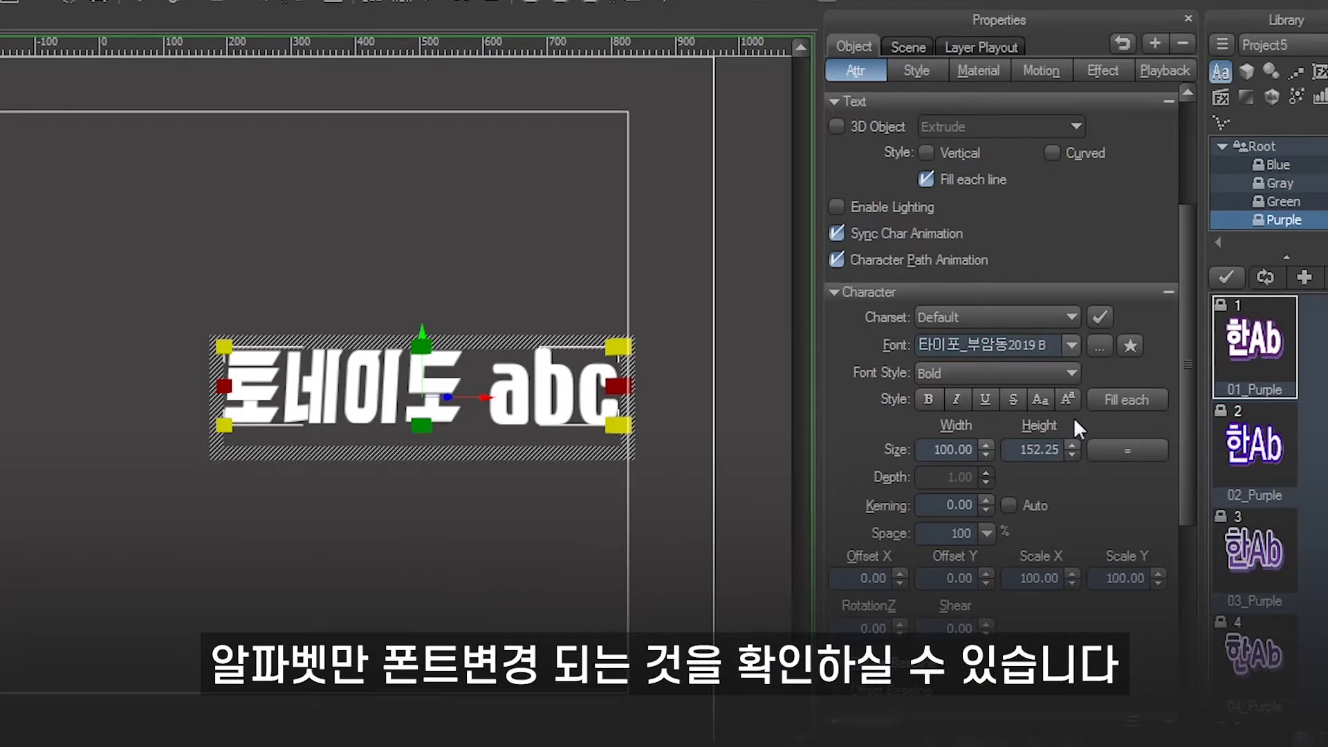
pyautogui.hotkey('ctrl', 'z')
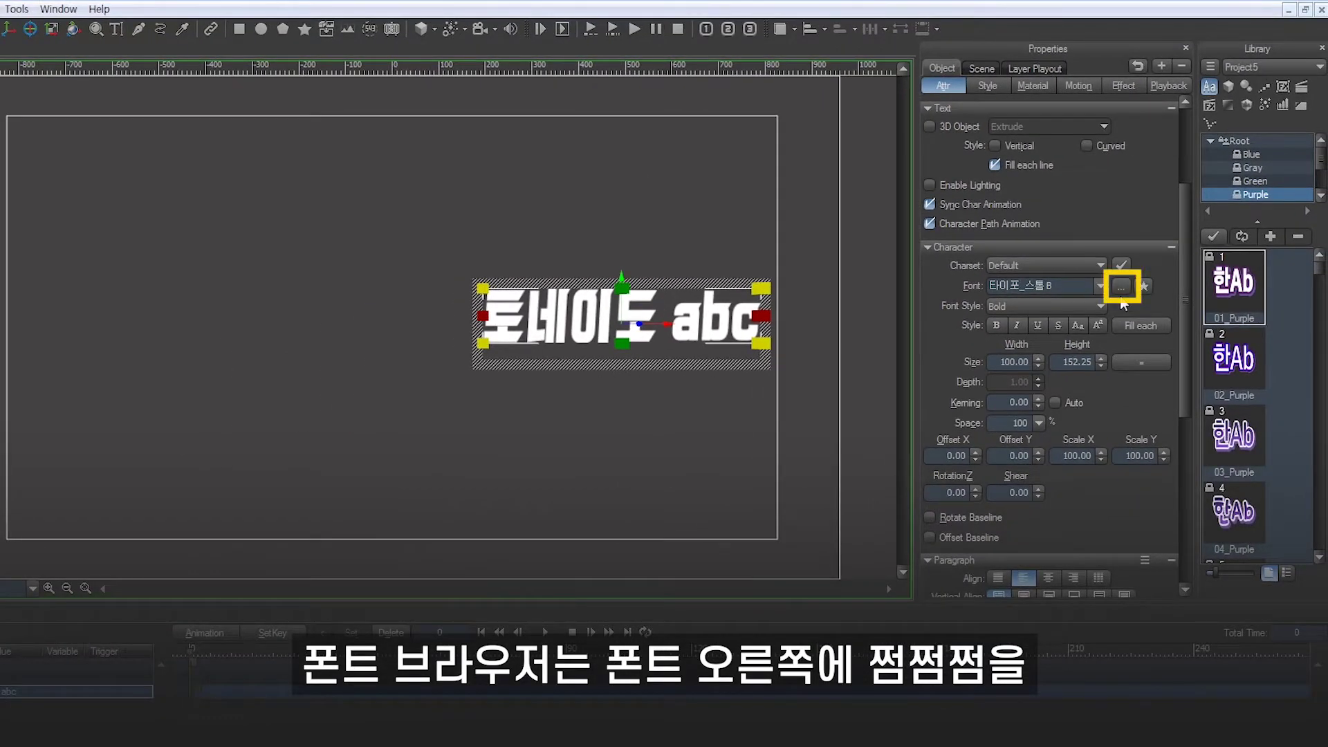
# Step: Search the Font Browser for 타이포 fonts and enter 토네이도 as the sample preview text
pyautogui.click(1121, 289)
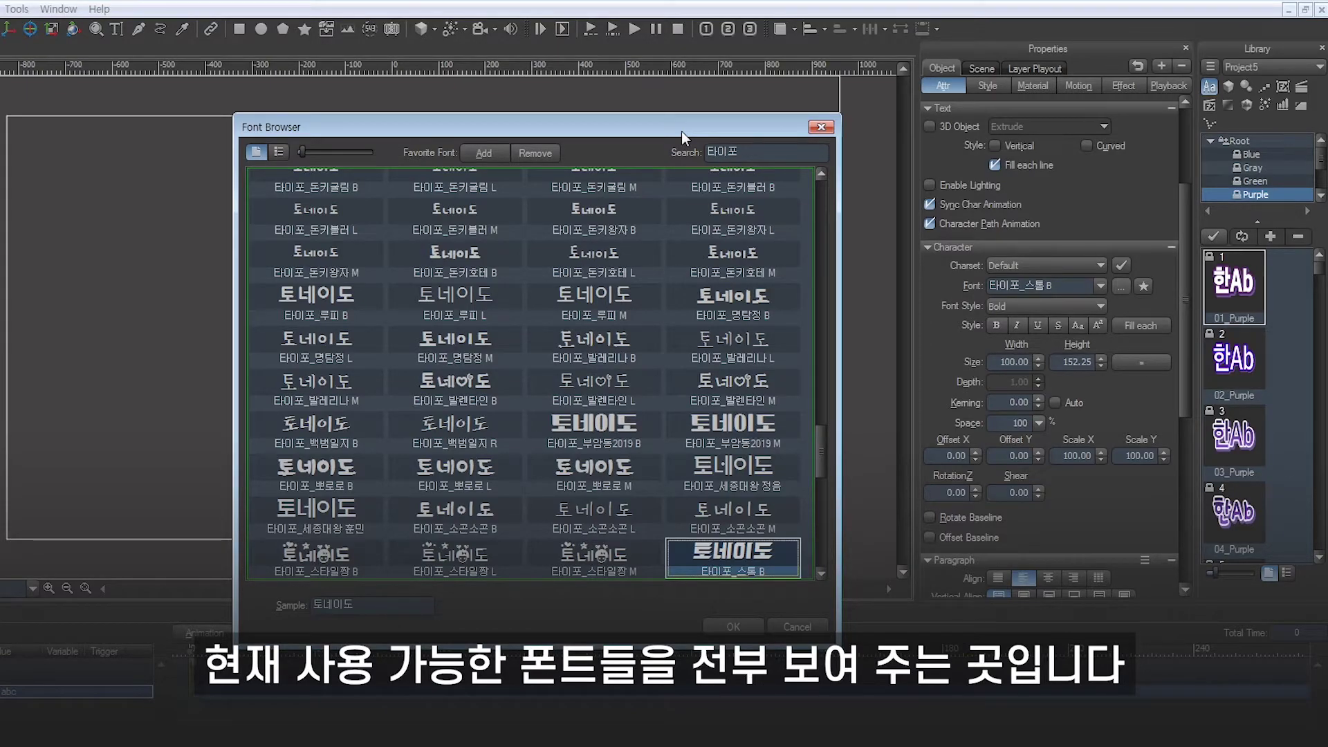
pyautogui.moveTo(757, 145); pyautogui.dragTo(555, 147)
pyautogui.write('타이포')
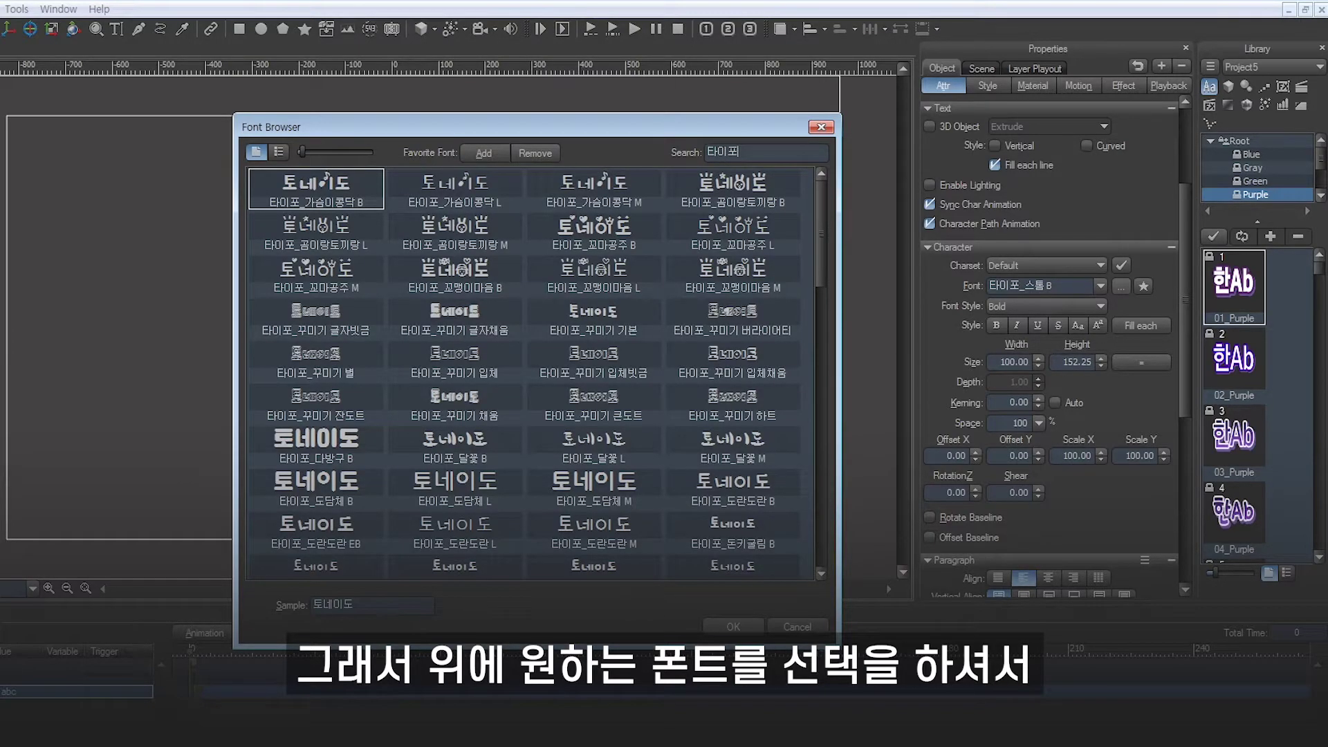
pyautogui.click(349, 604)
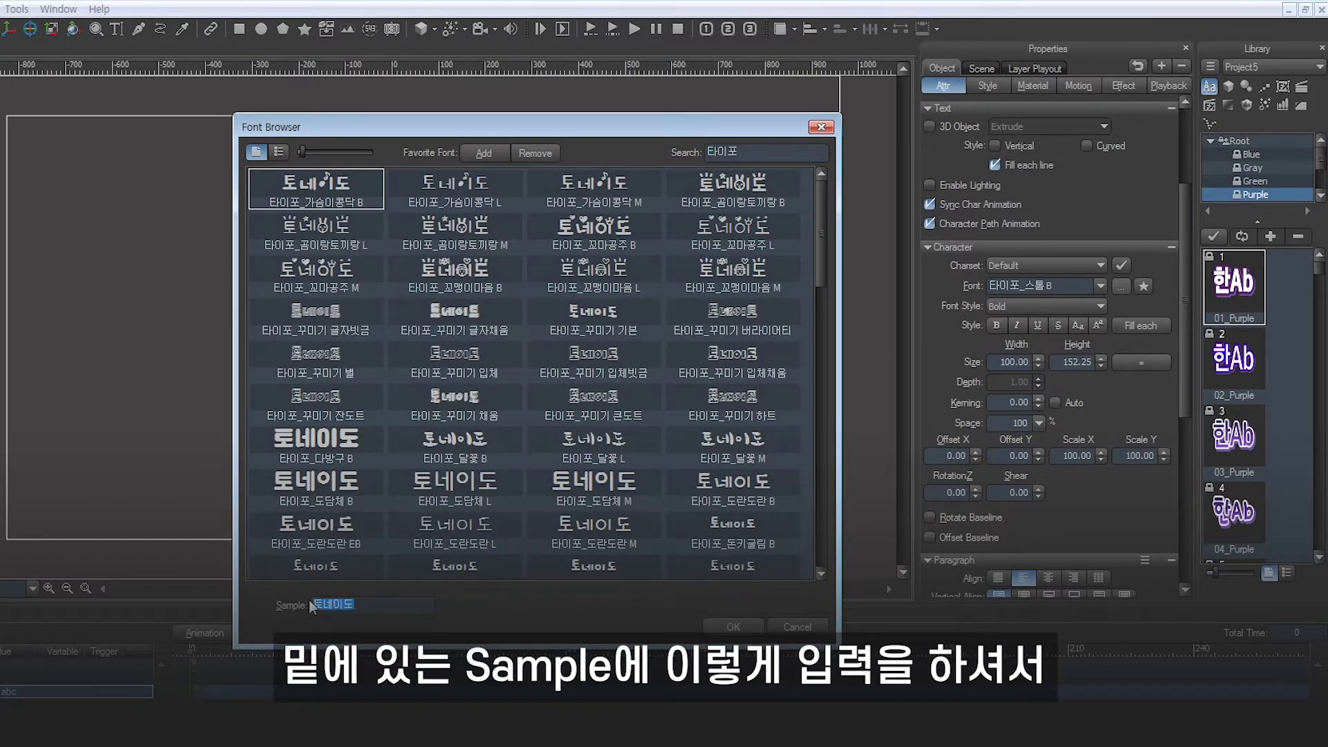
pyautogui.write('토네이되')
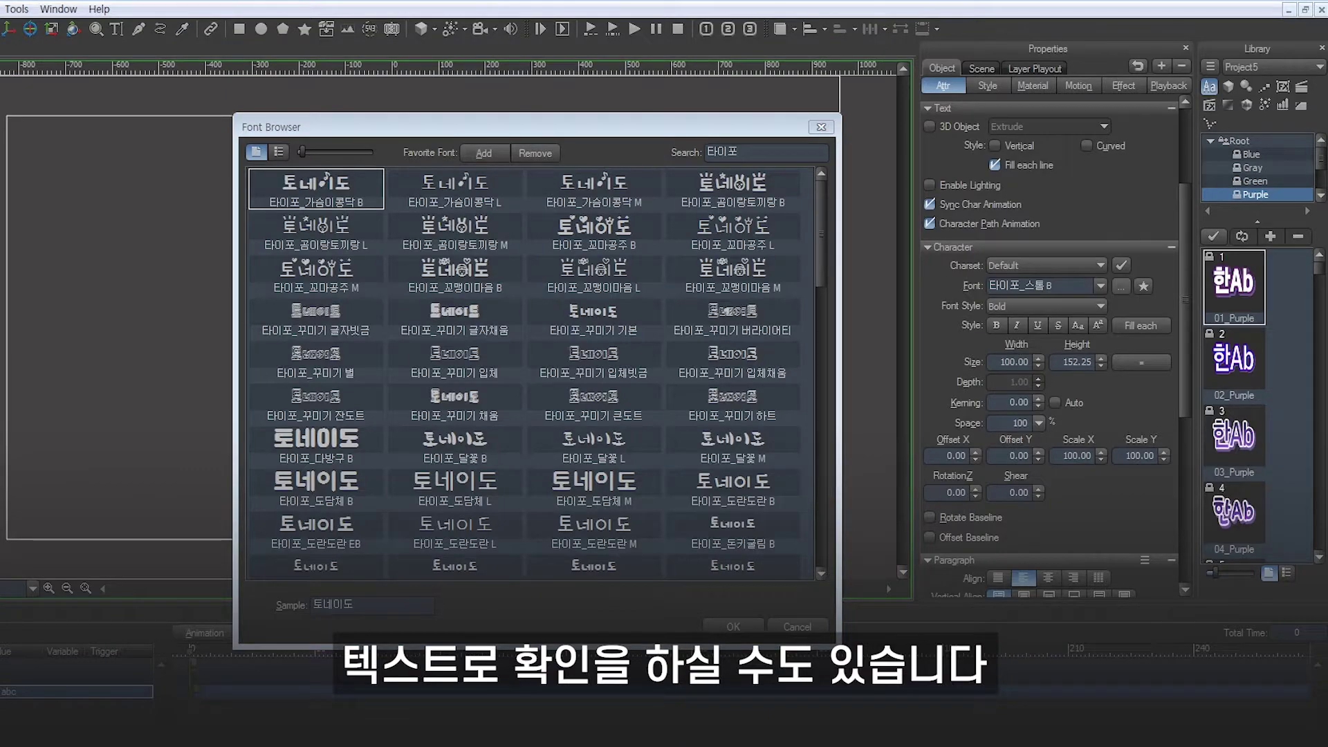
# Step: Add the font 타이포_부암동2019 B to the favorite fonts in the Font Browser
pyautogui.scroll(-2, 547, 386)
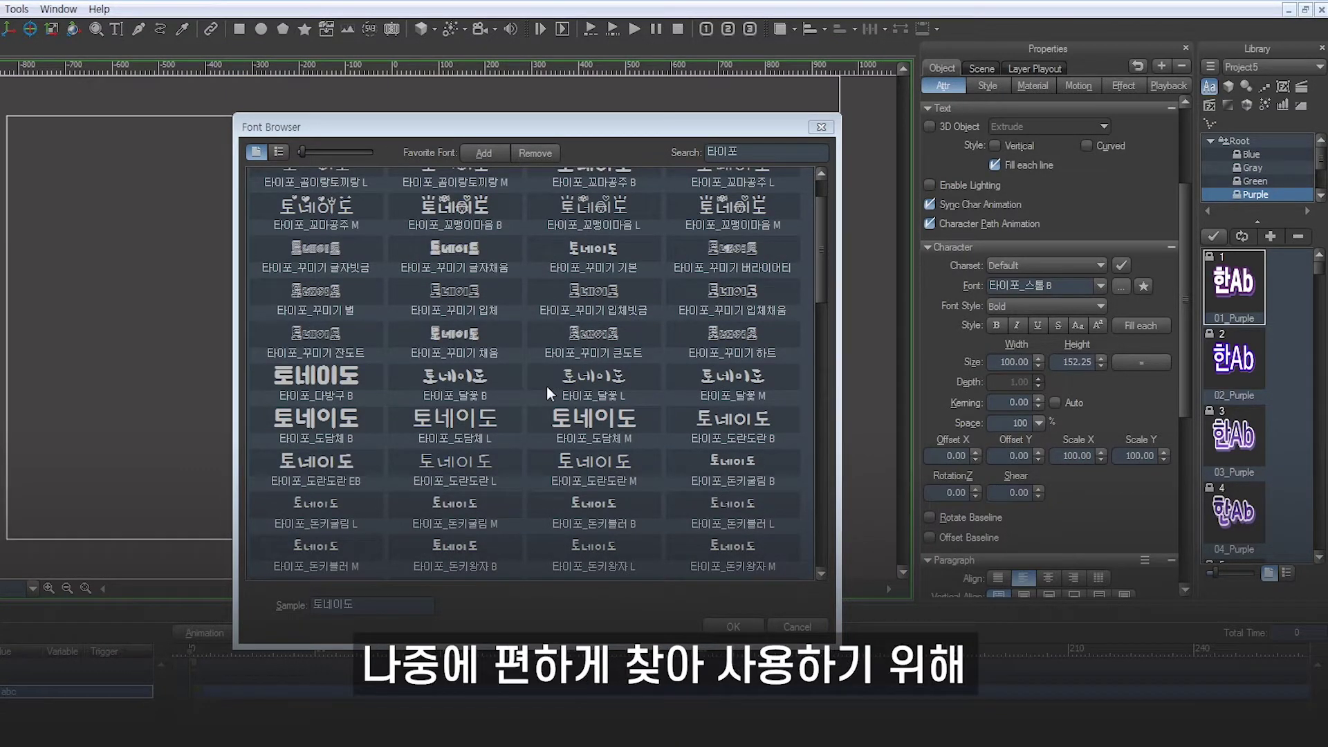
pyautogui.scroll(-5, 466, 509)
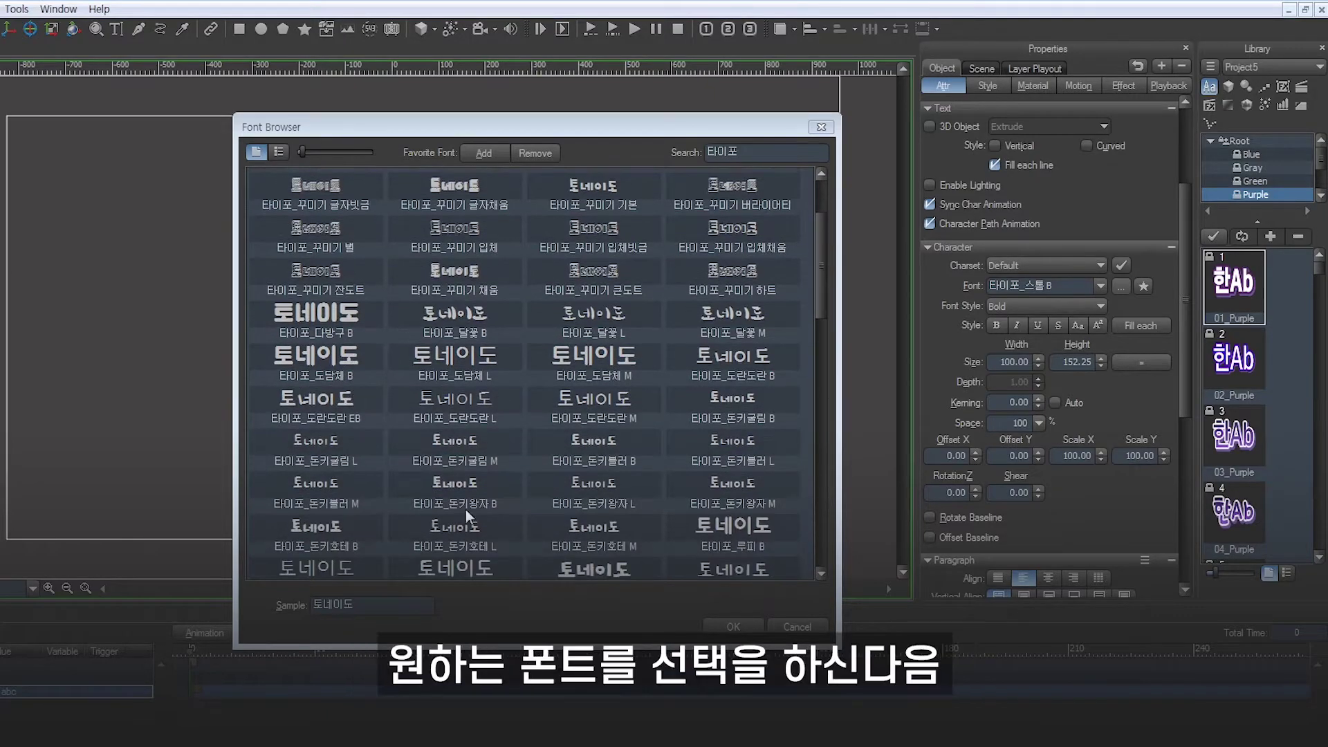
pyautogui.click(468, 530)
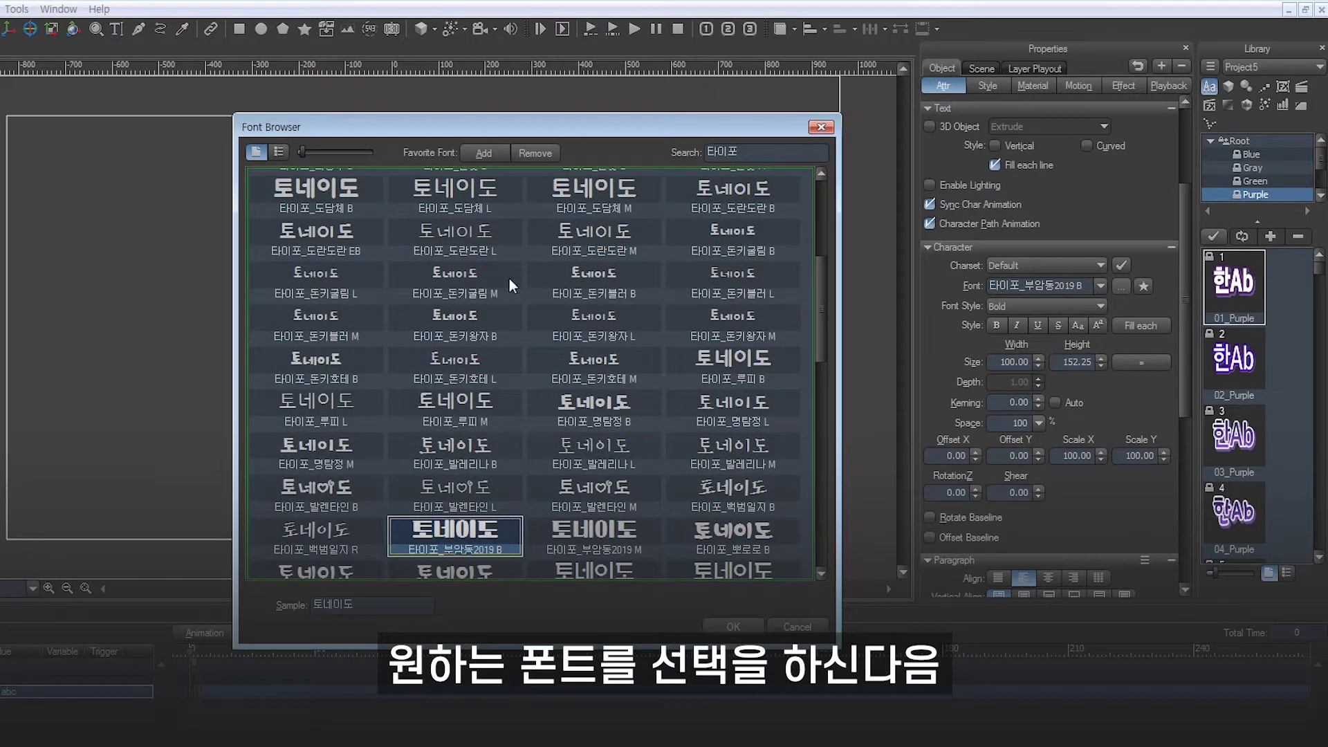
pyautogui.click(474, 152)
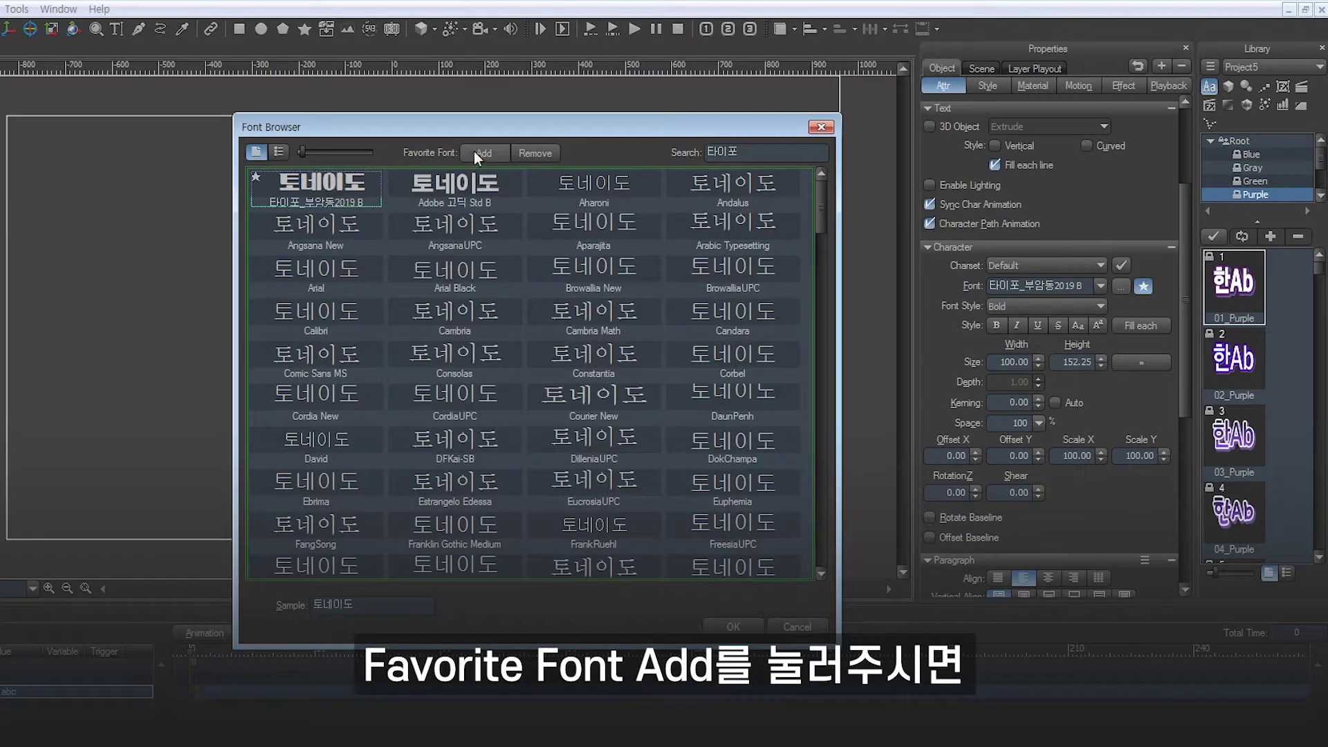
# Step: Remove 타이포_부암동2019 B from the favorite fonts and cancel the Font Browser
pyautogui.click(362, 180)
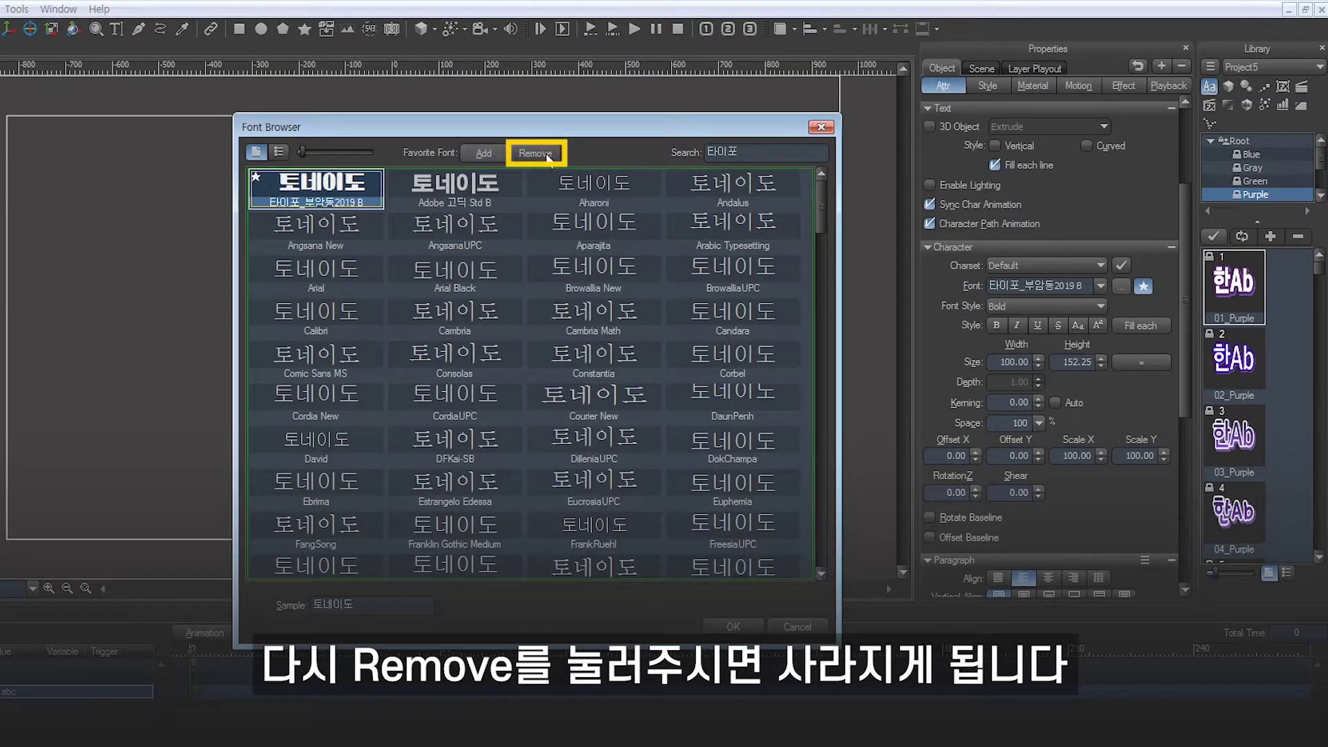
pyautogui.click(547, 155)
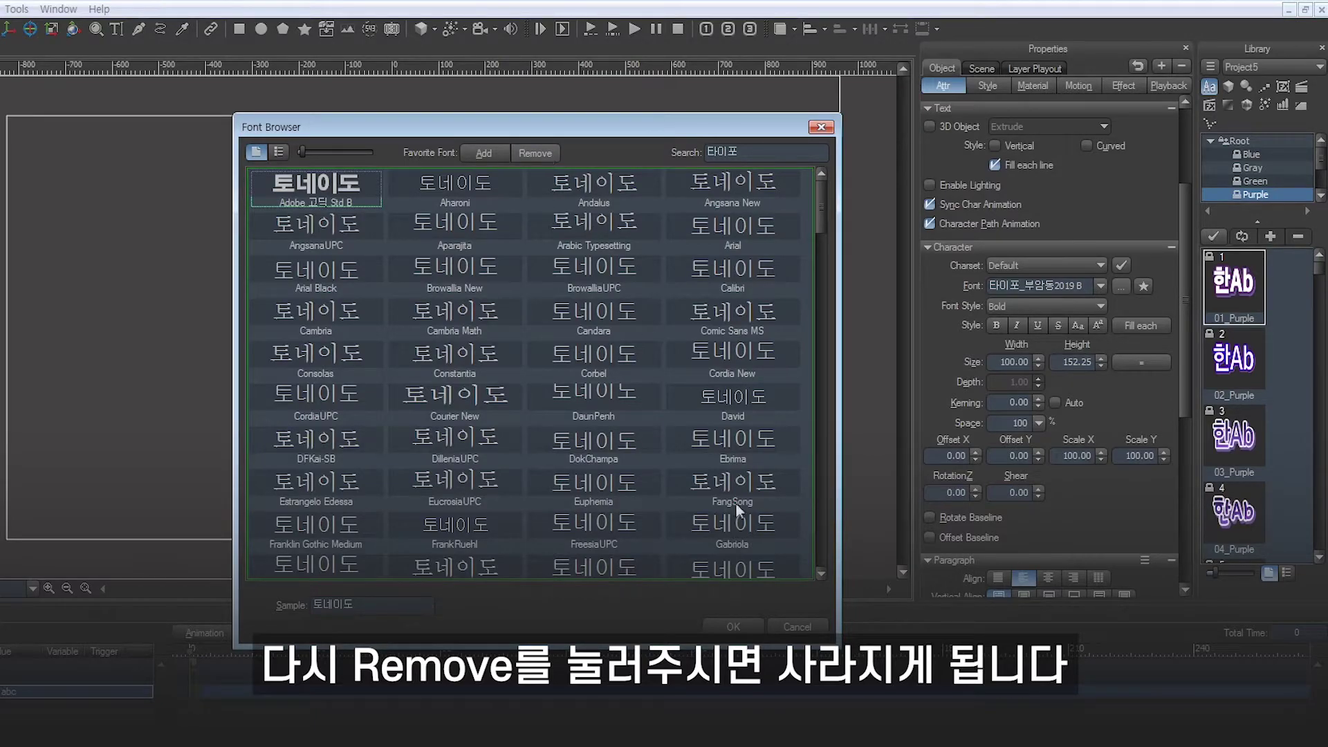
pyautogui.click(792, 627)
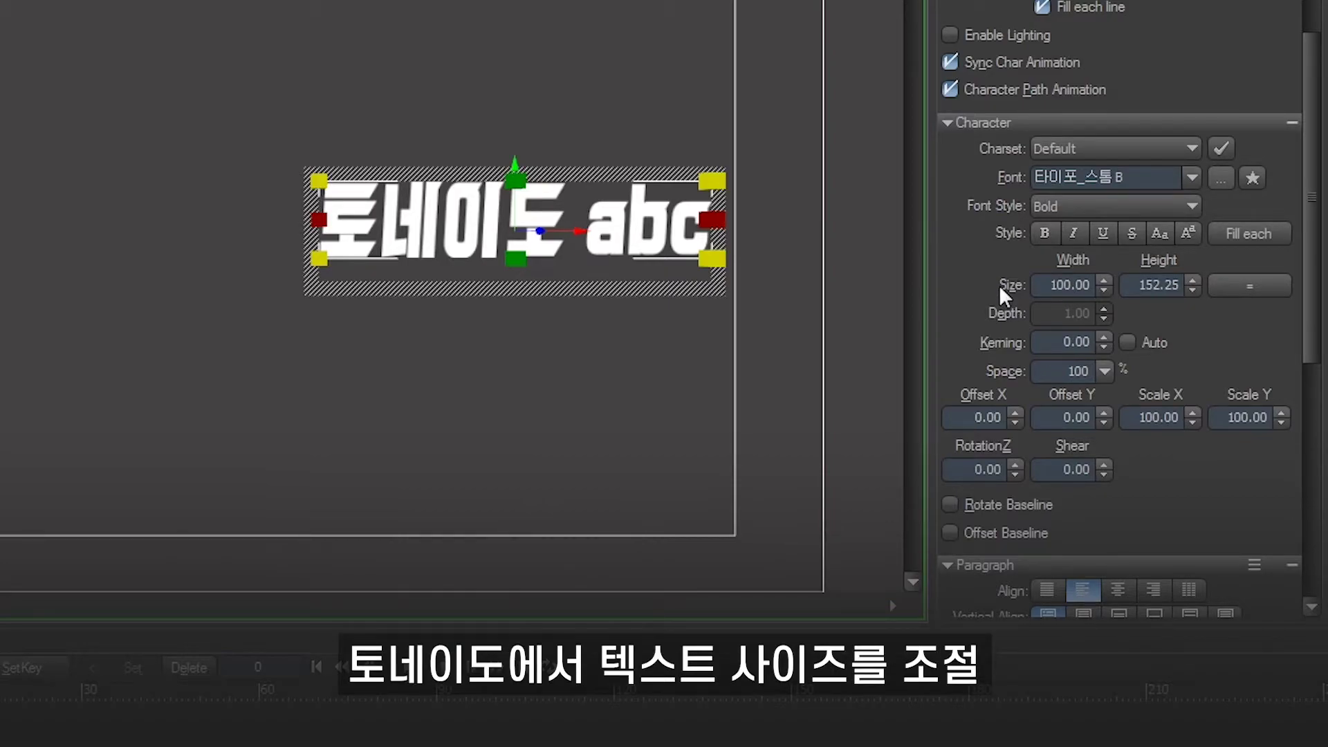
# Step: Set the character size to width 115 and height 148.25, link the proportions, and enlarge the width to 121
pyautogui.moveTo(1104, 283)
pyautogui.mouseDown()
pyautogui.moveTo(1106, 267)
pyautogui.moveTo(1106, 284)
pyautogui.mouseUp()
pyautogui.moveTo(1192, 287); pyautogui.dragTo(1198, 294)
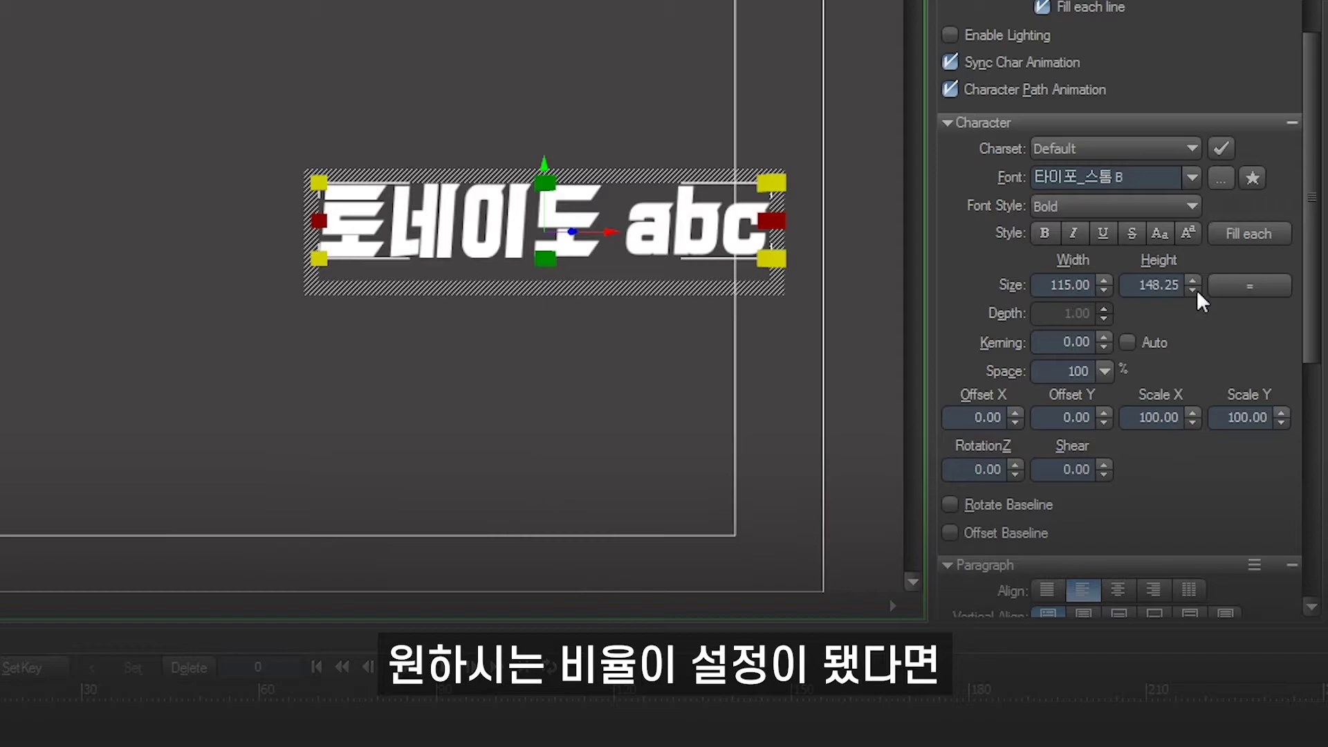
pyautogui.click(1245, 285)
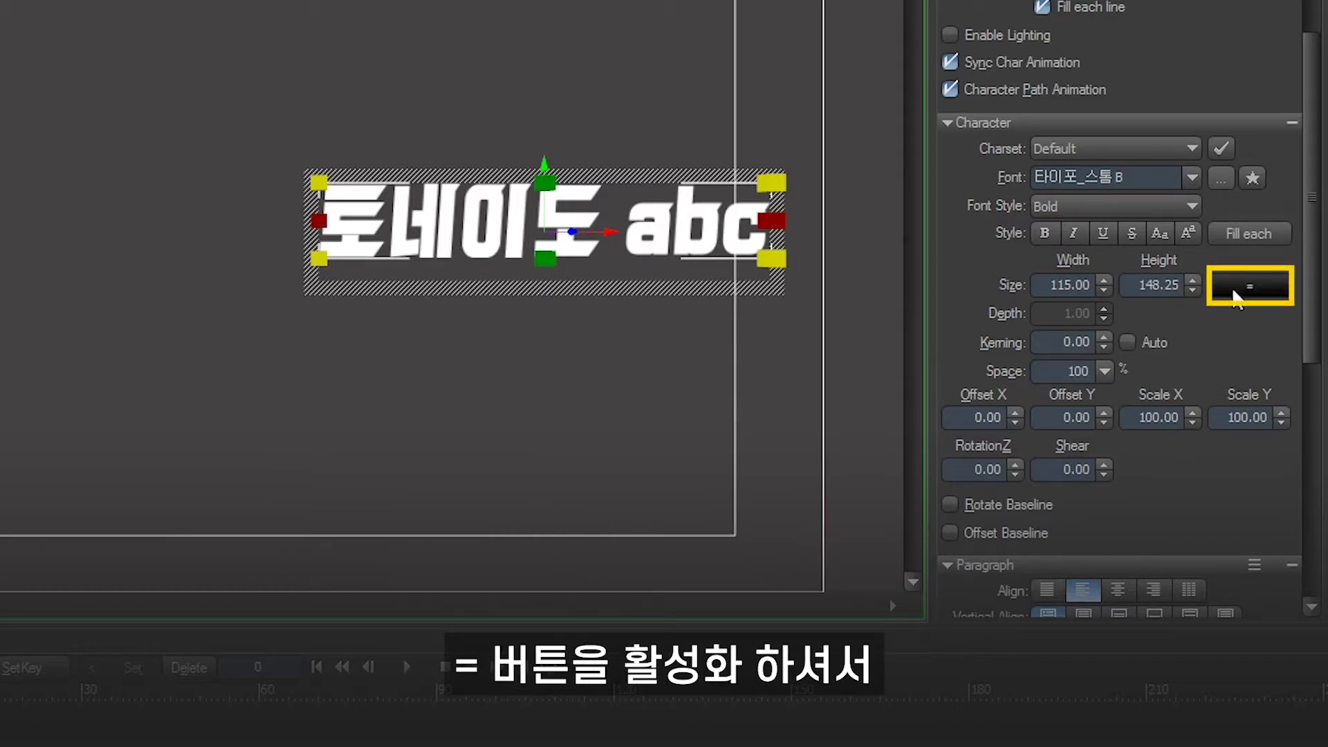
pyautogui.moveTo(1108, 285)
pyautogui.mouseDown()
pyautogui.moveTo(1116, 263)
pyautogui.moveTo(1103, 290)
pyautogui.moveTo(1123, 287)
pyautogui.mouseUp()
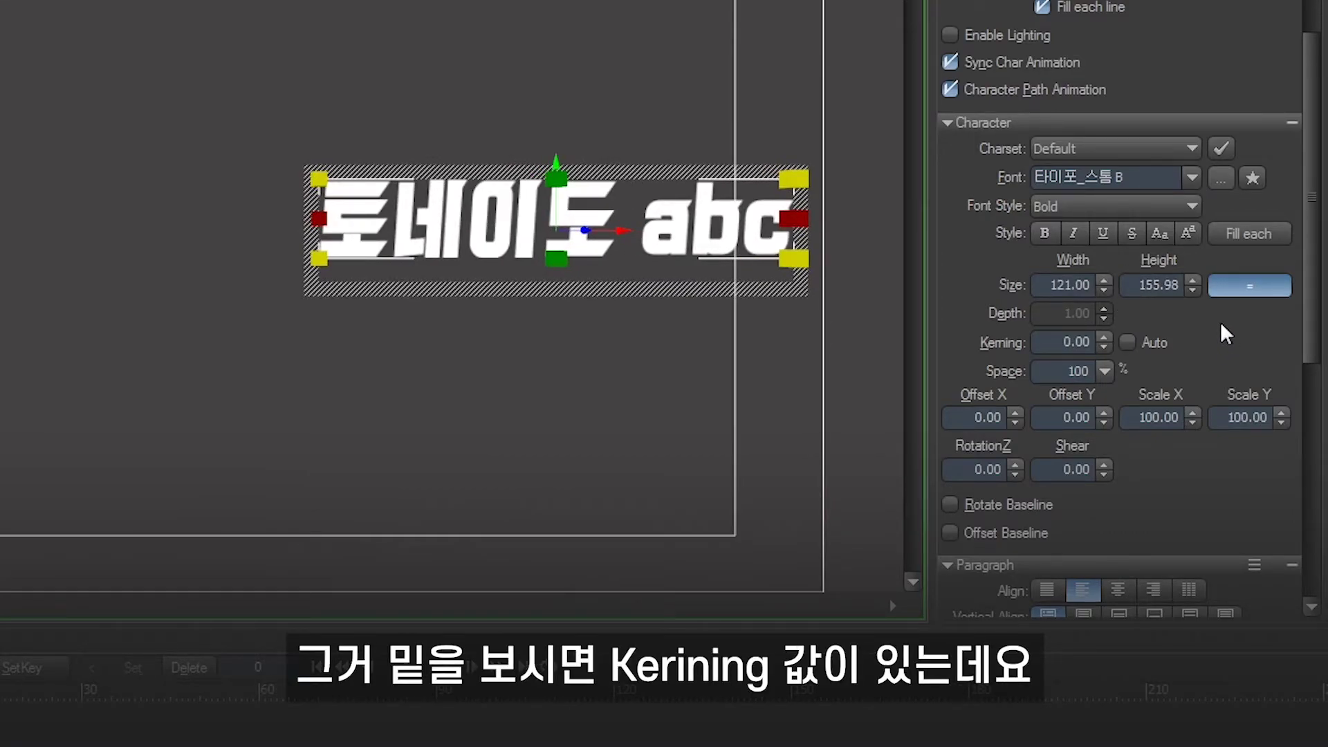
# Step: Try adjusting the text's Kerning, test Space at 250% and 25%, and return Space to 100%
pyautogui.moveTo(1106, 341)
pyautogui.mouseDown()
pyautogui.moveTo(1105, 314)
pyautogui.moveTo(1106, 337)
pyautogui.mouseUp()
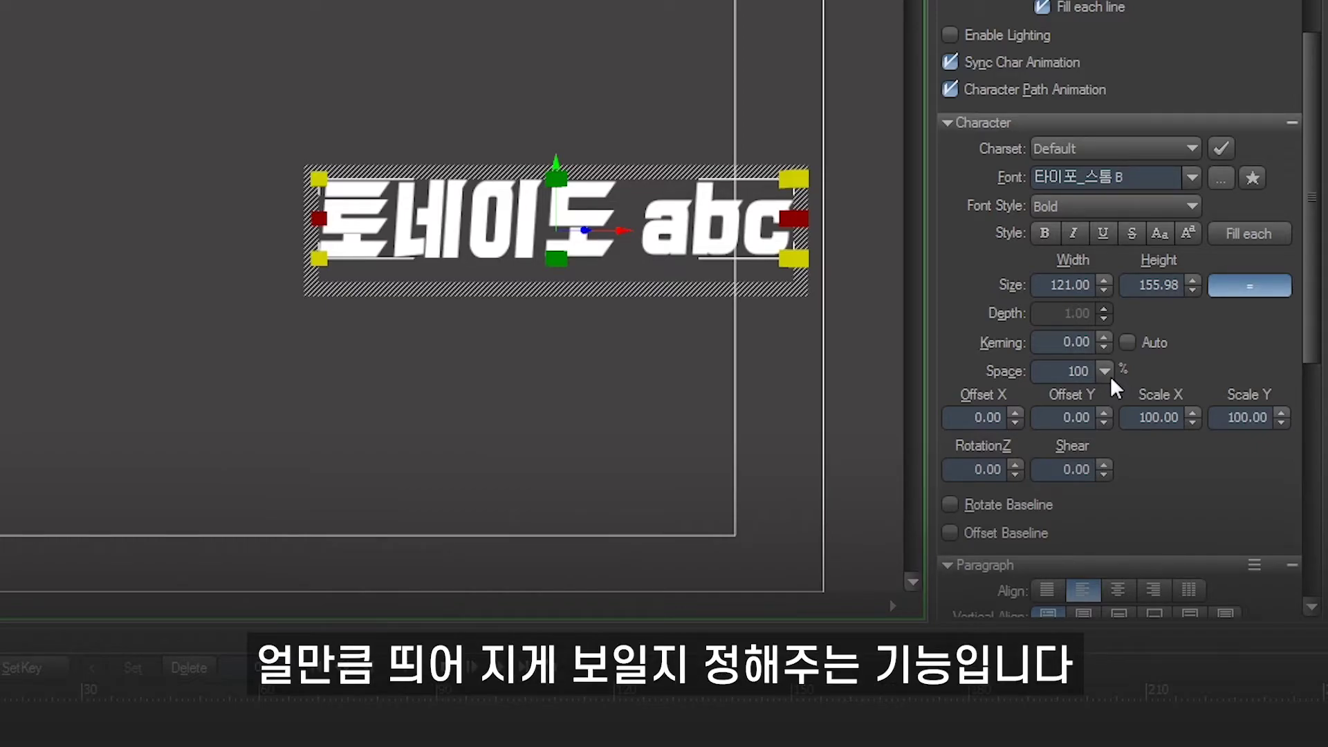
pyautogui.click(1109, 375)
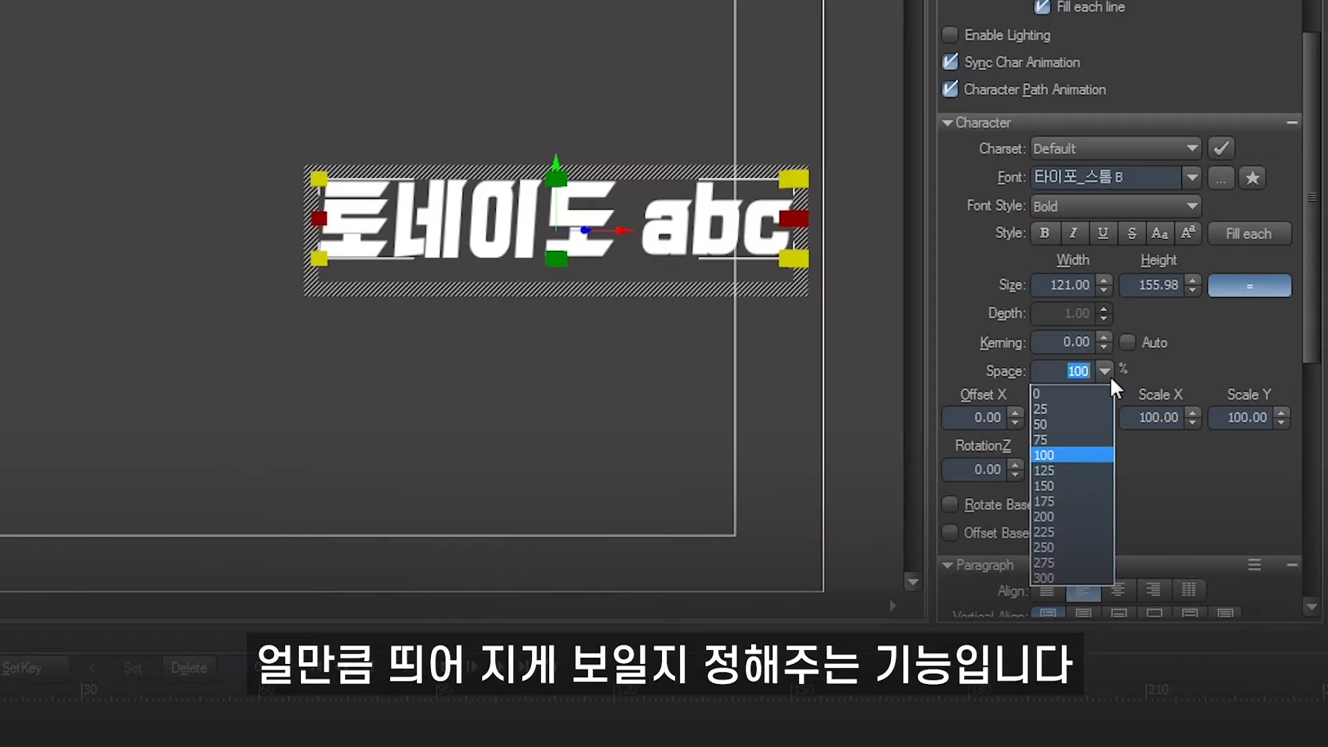
pyautogui.click(1083, 548)
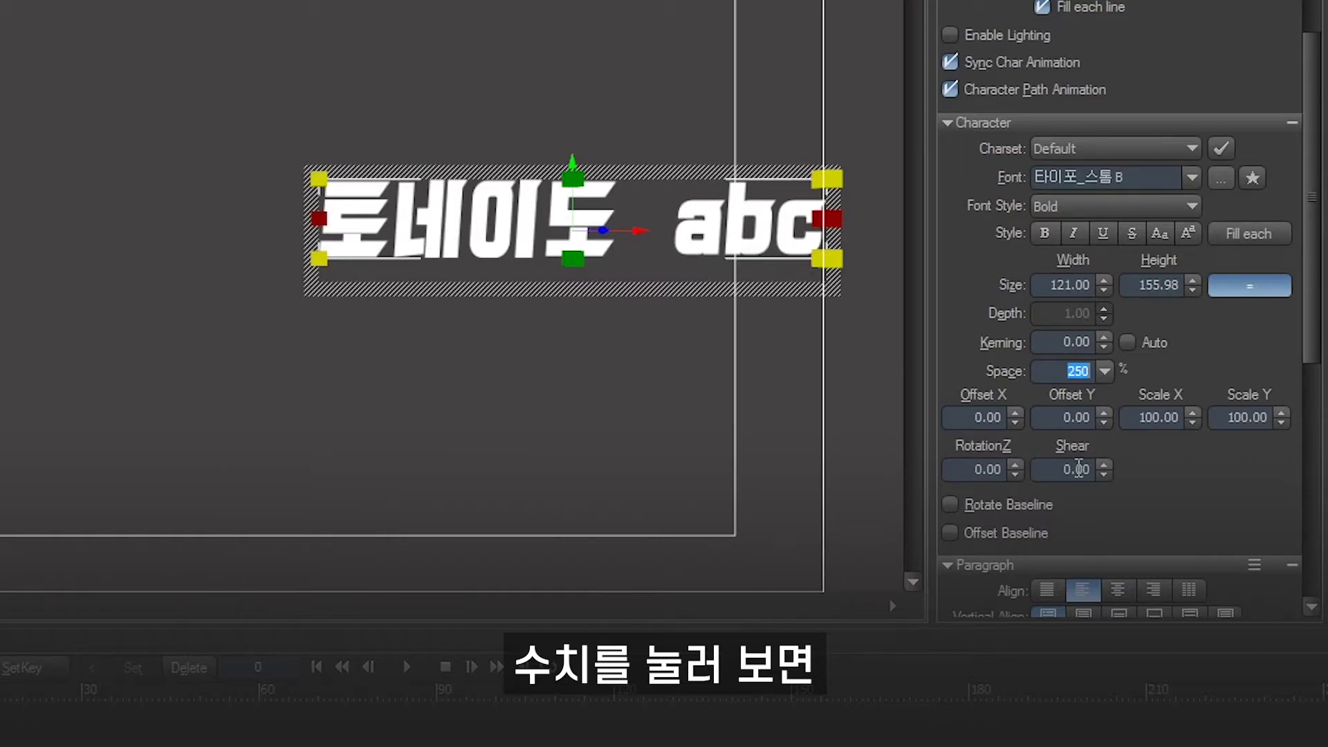
pyautogui.click(1104, 372)
pyautogui.click(1101, 406)
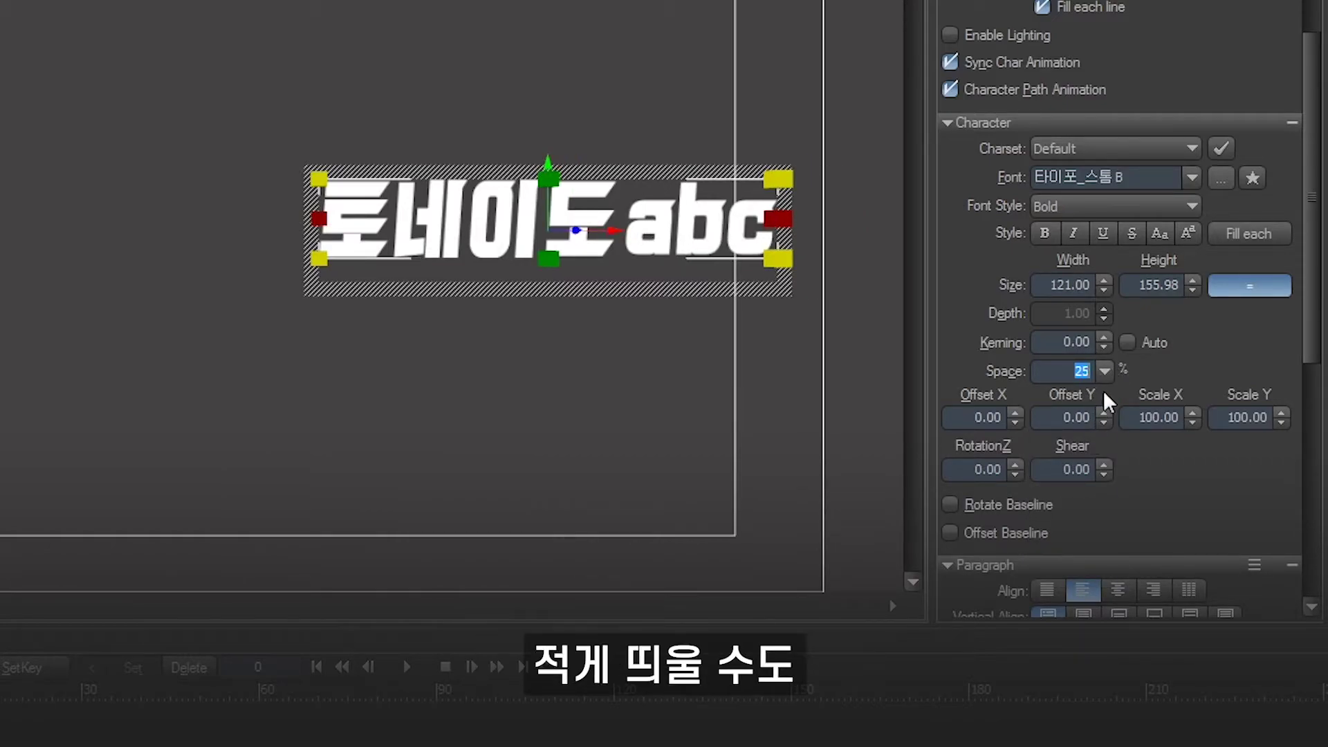
pyautogui.click(1105, 371)
pyautogui.click(1089, 455)
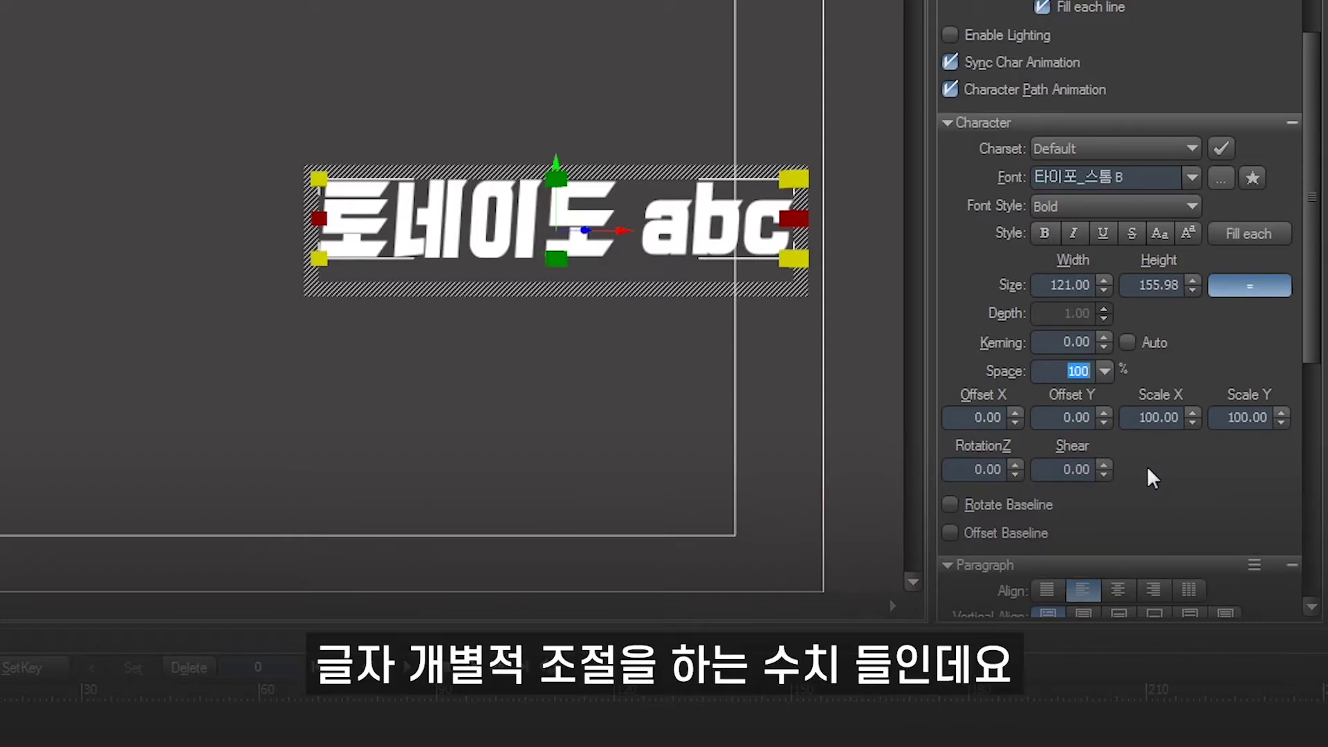
# Step: Try an Offset X of -4 and a RotationZ of 15 on the individual characters
pyautogui.click(1015, 421)
pyautogui.click(1015, 421)
pyautogui.moveTo(1015, 470); pyautogui.dragTo(1015, 467)
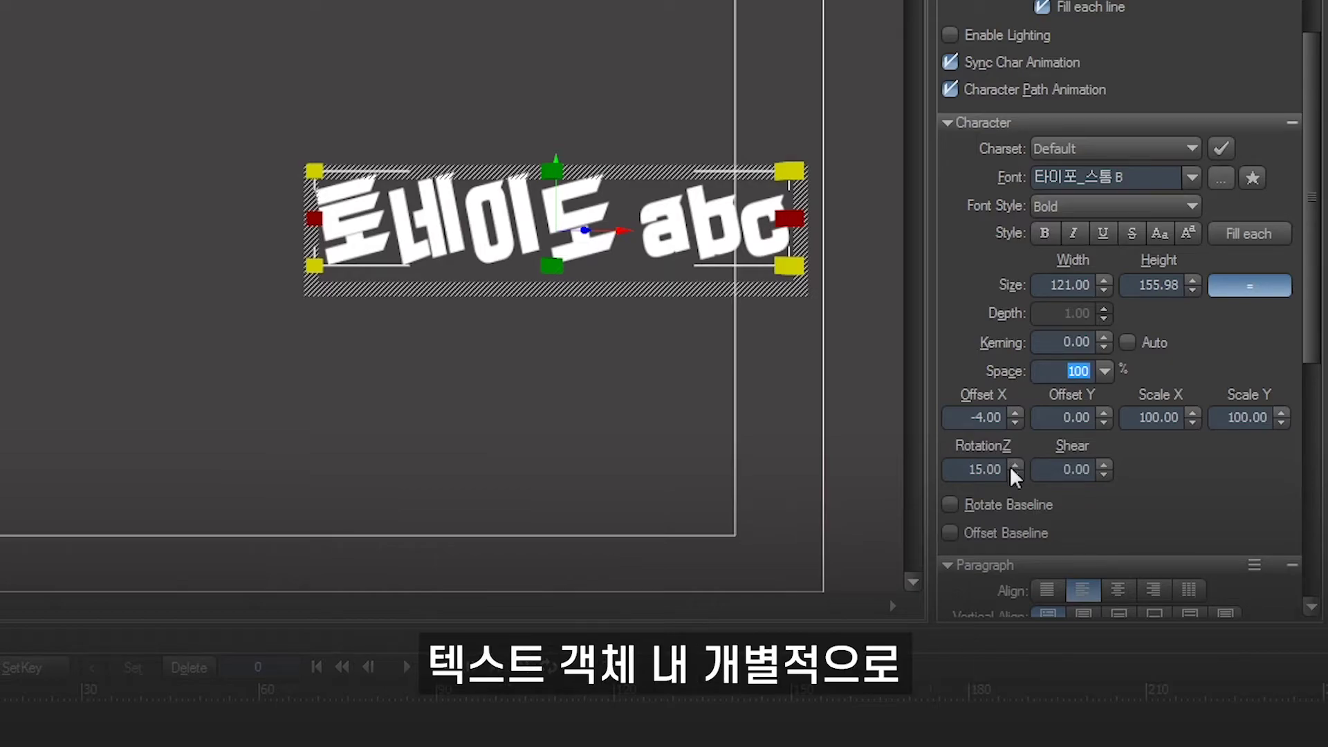
pyautogui.rightClick(1013, 422)
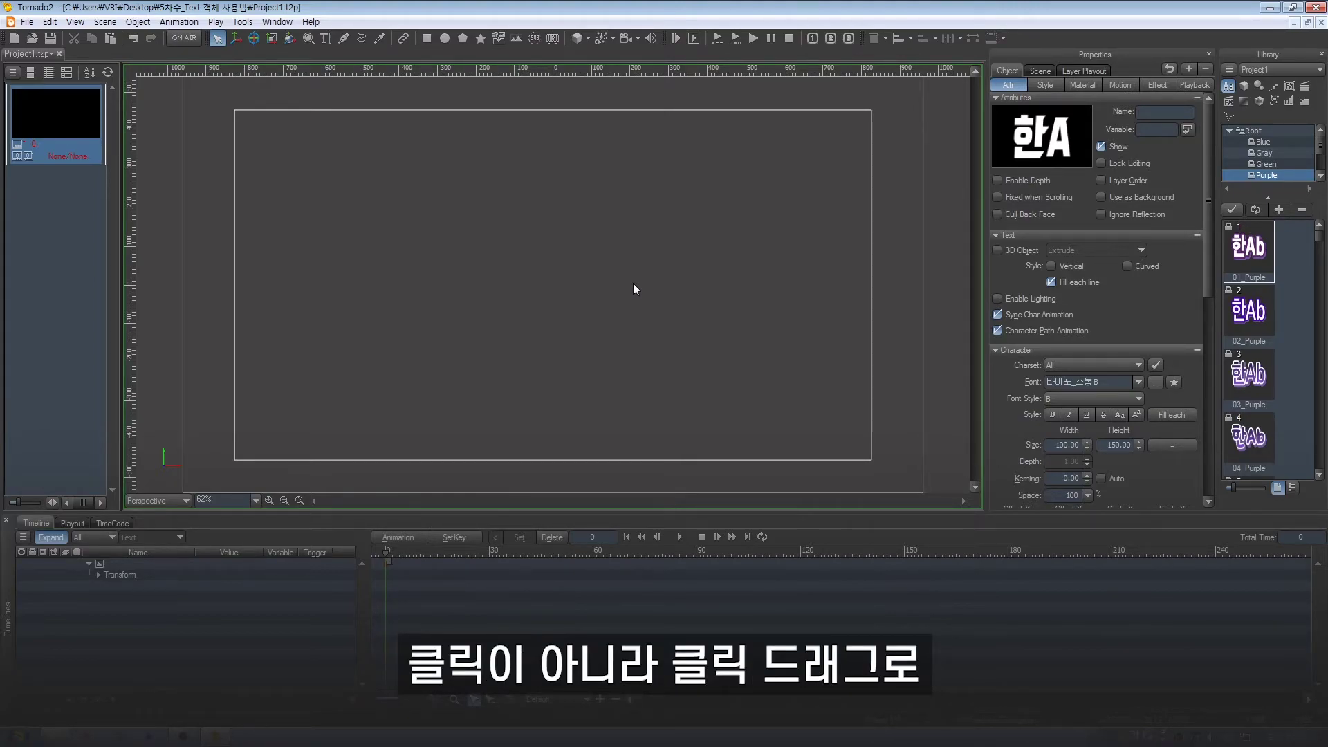
# Step: Draw a text fitting box about 606 × 900 and enter five lines: 토네이도 기본교육, 마스터 브루입니다, 좋아요와 구독은, 필수입니다, 감사합니당
pyautogui.click(325, 38)
pyautogui.moveTo(640, 102); pyautogui.dragTo(874, 450)
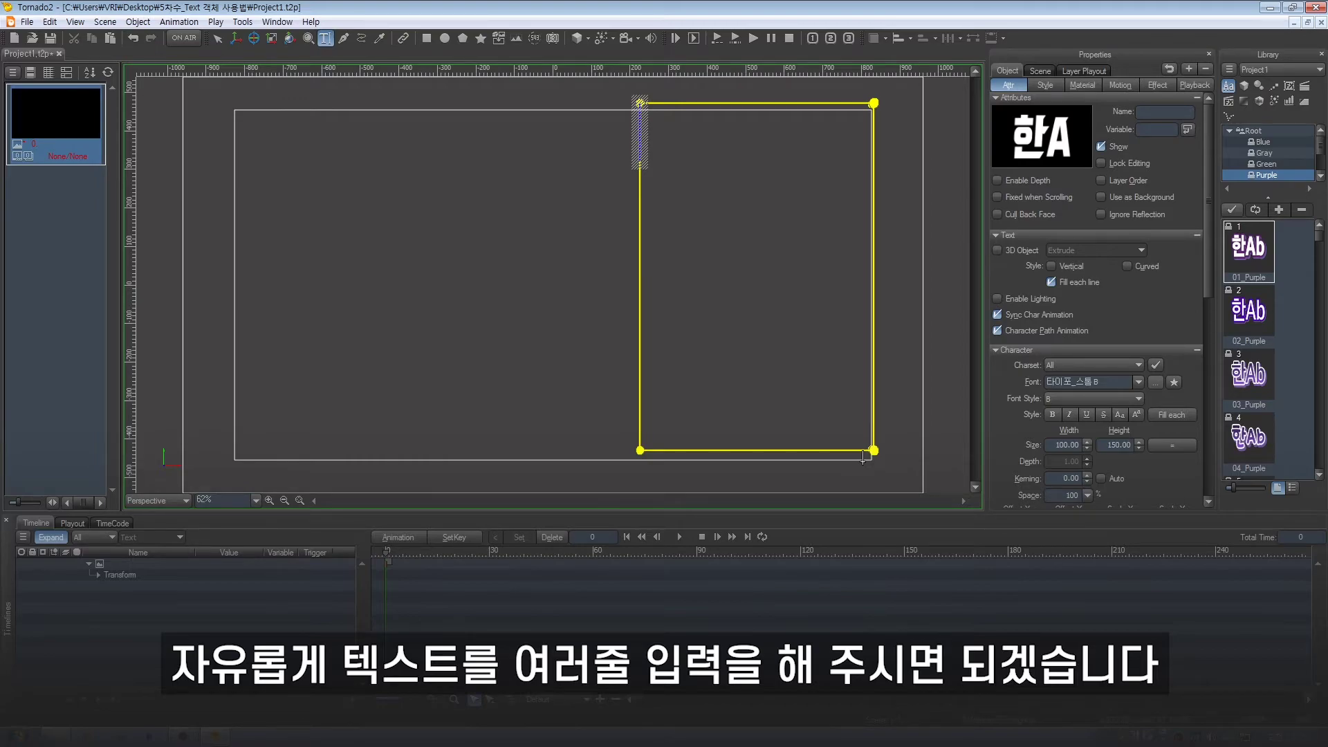
pyautogui.write('토네이도 기본교육')
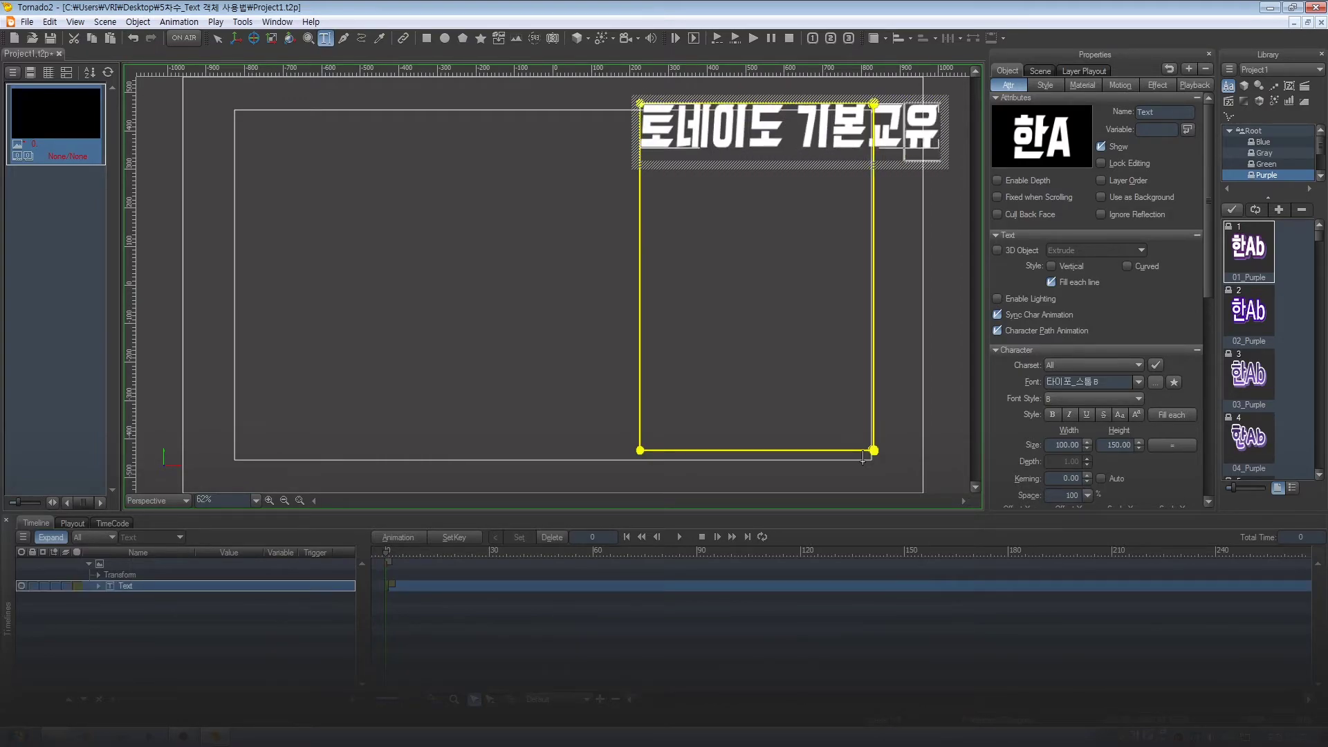
pyautogui.press('Return')
pyautogui.write('마스터 브루입니다')
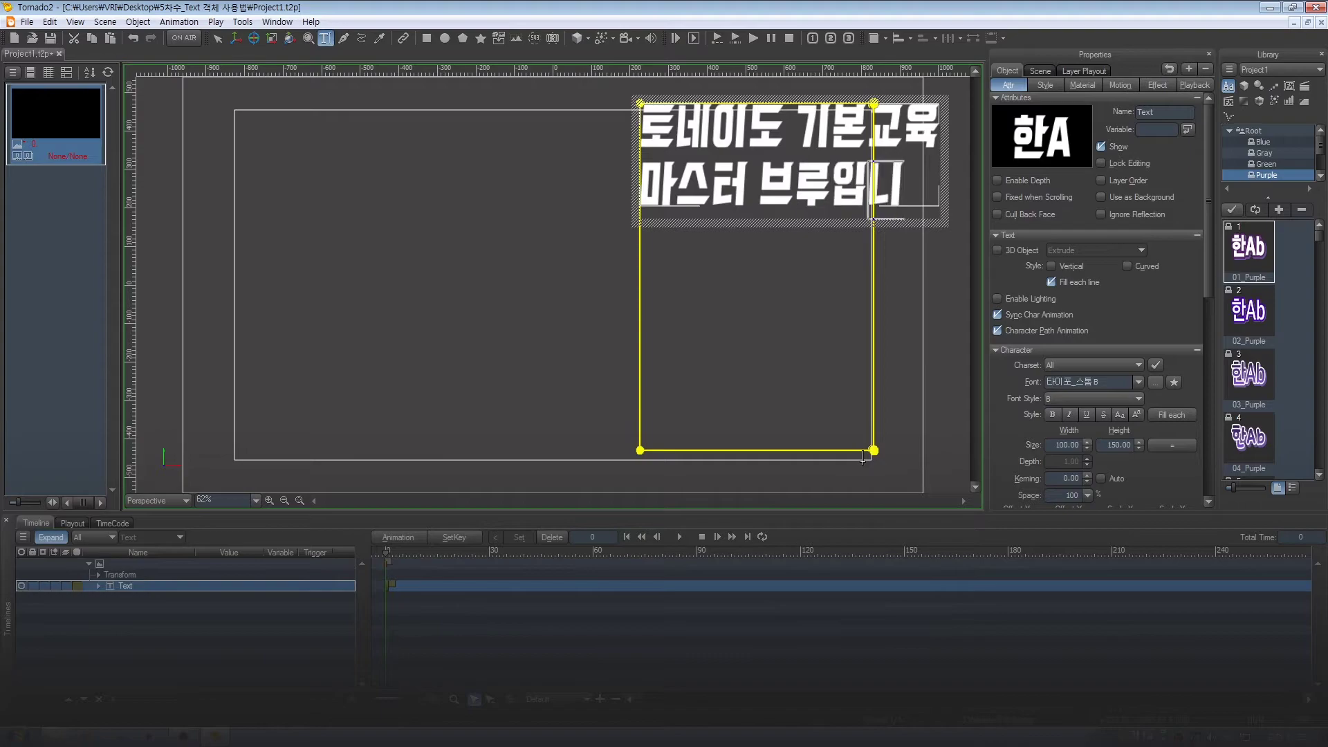
pyautogui.press('Return')
pyautogui.write('좋아요와 구독은')
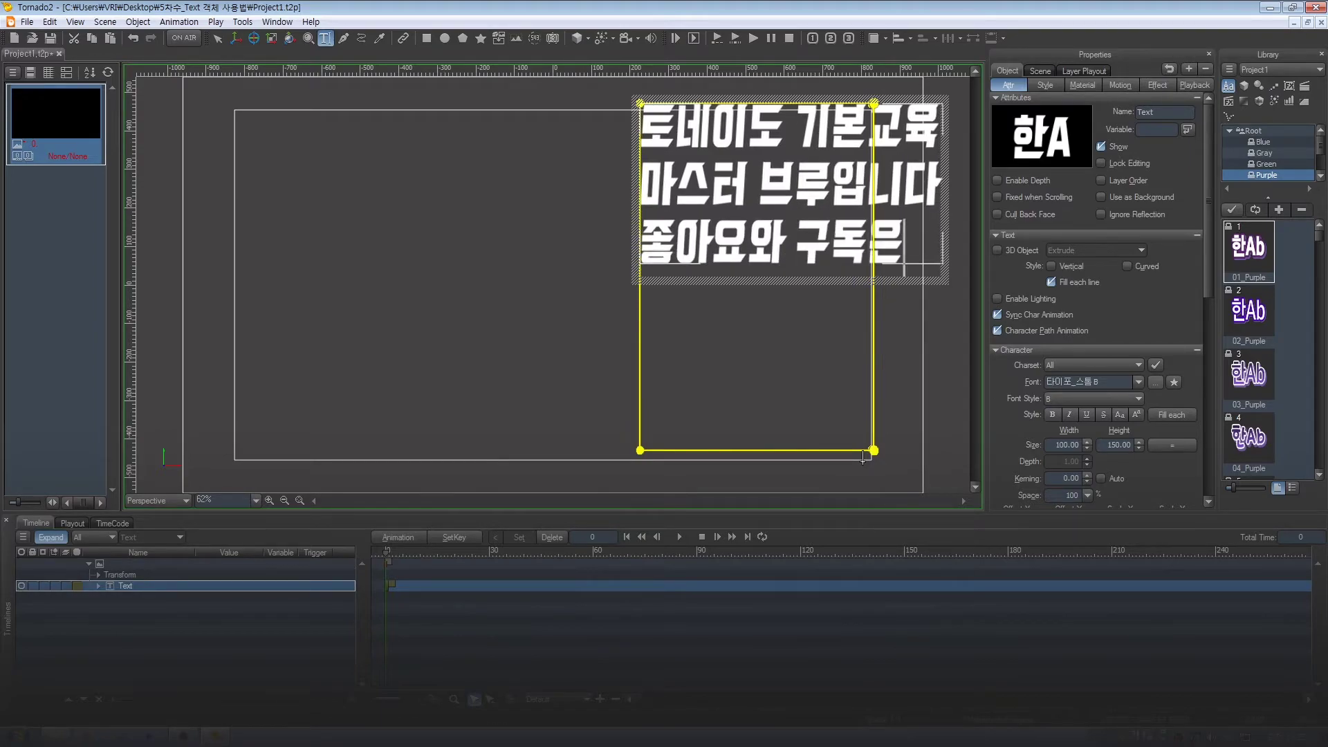
pyautogui.press('Return')
pyautogui.write('필수입니다')
pyautogui.press('Return')
pyautogui.write('감사합니당')
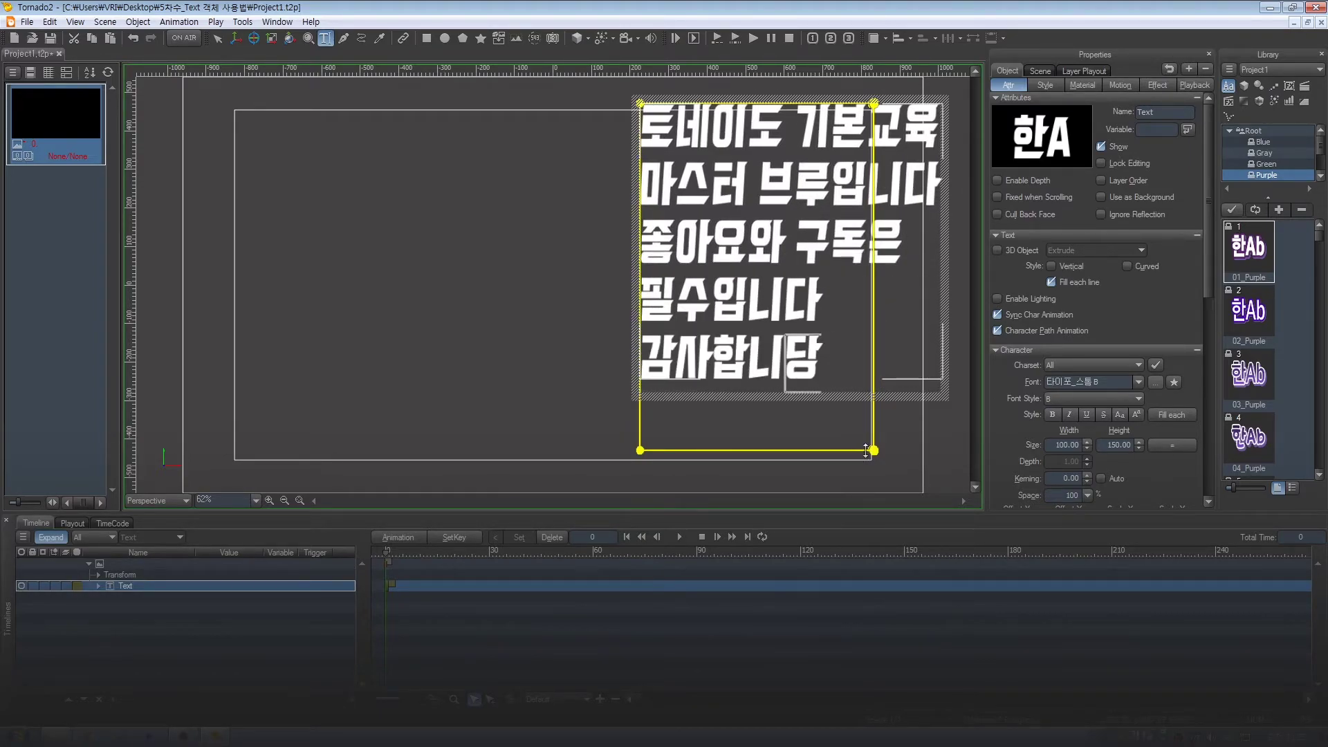
pyautogui.press('Escape')
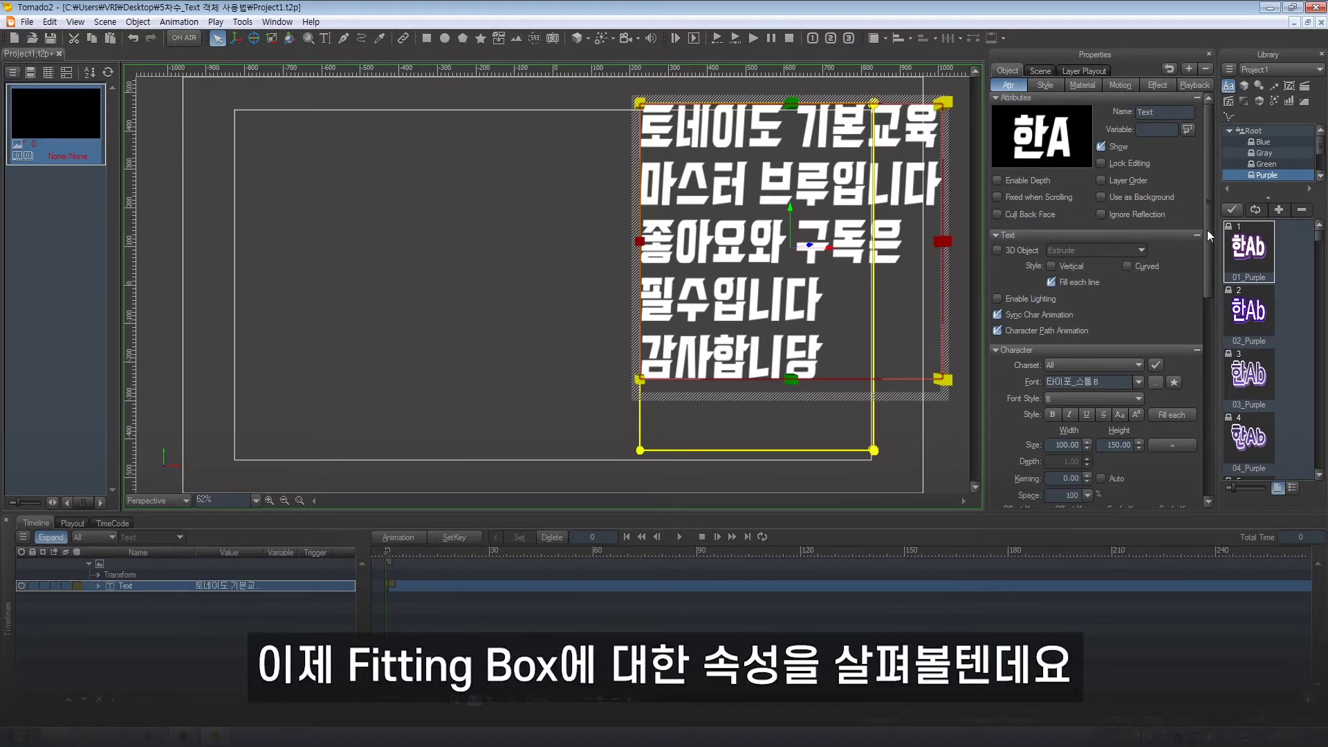
# Step: Try centre alignment on the five-line paragraph and set its Align to the first option
pyautogui.moveTo(1206, 204); pyautogui.dragTo(1202, 368)
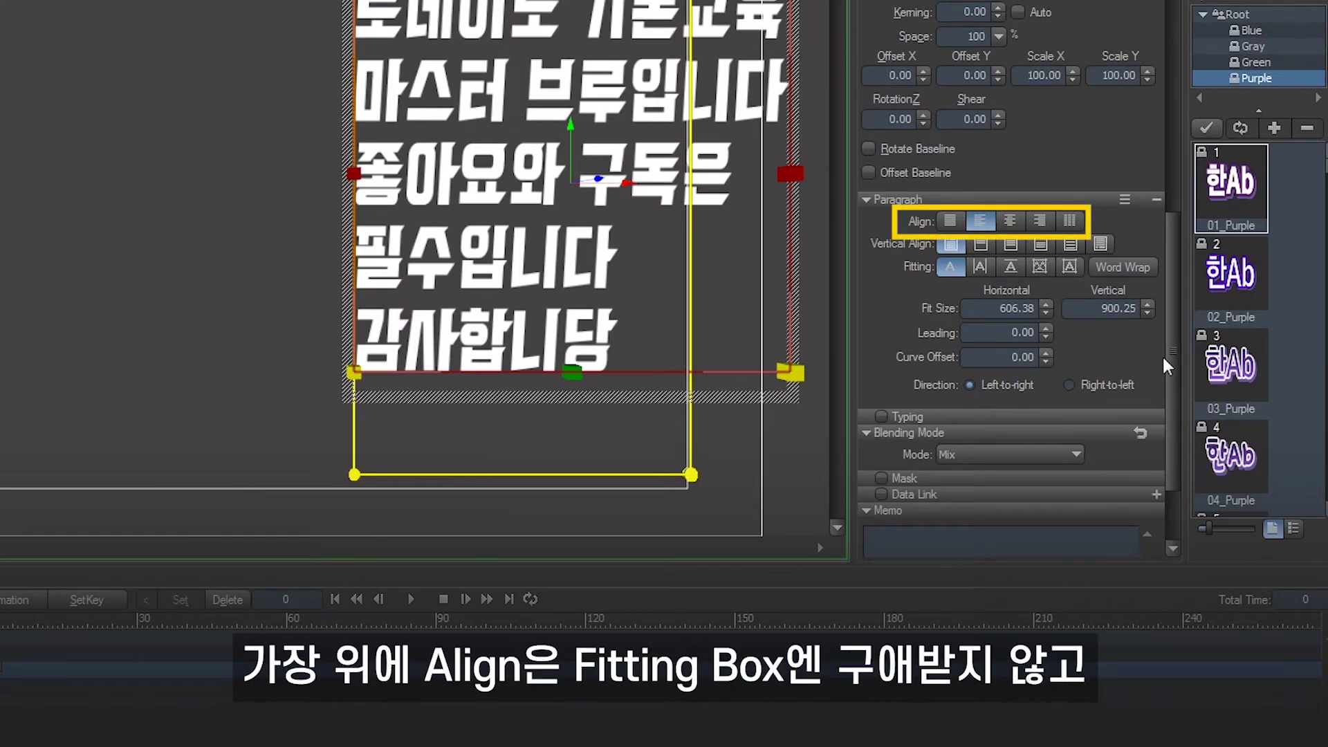
pyautogui.click(1009, 220)
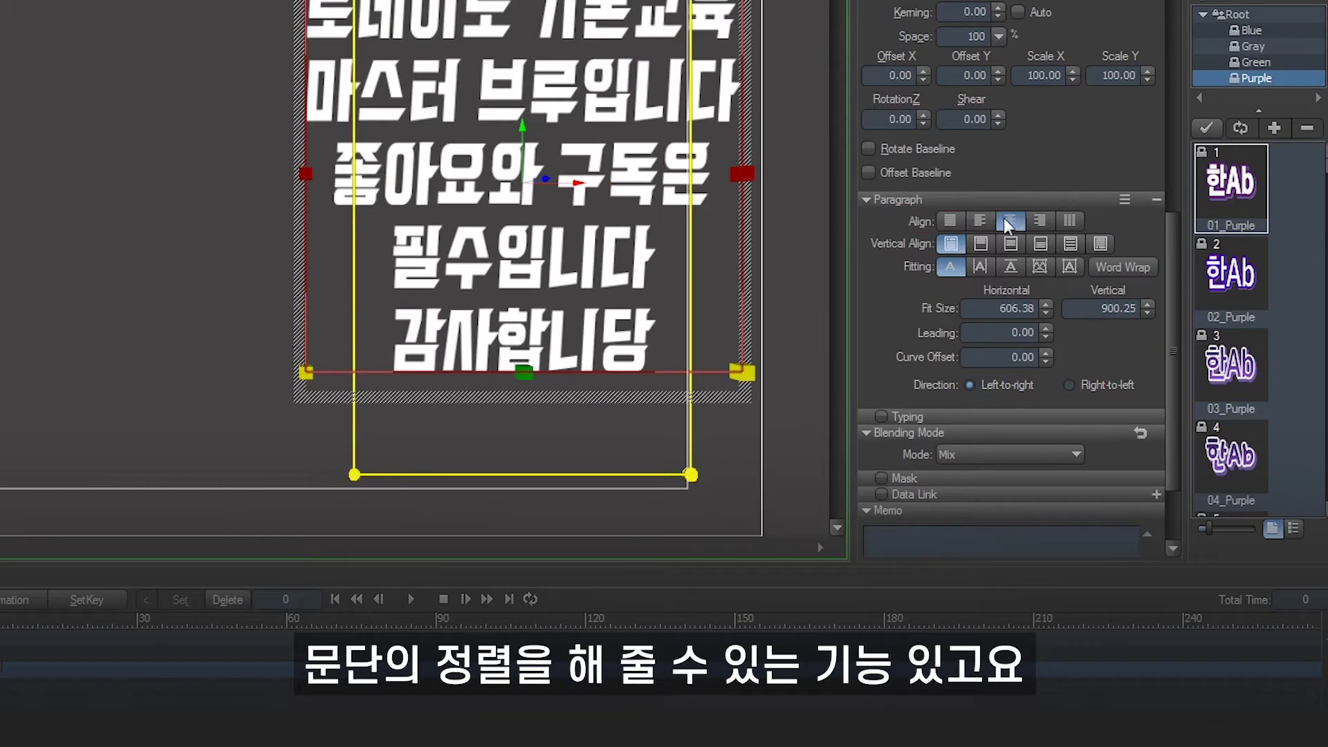
pyautogui.click(954, 221)
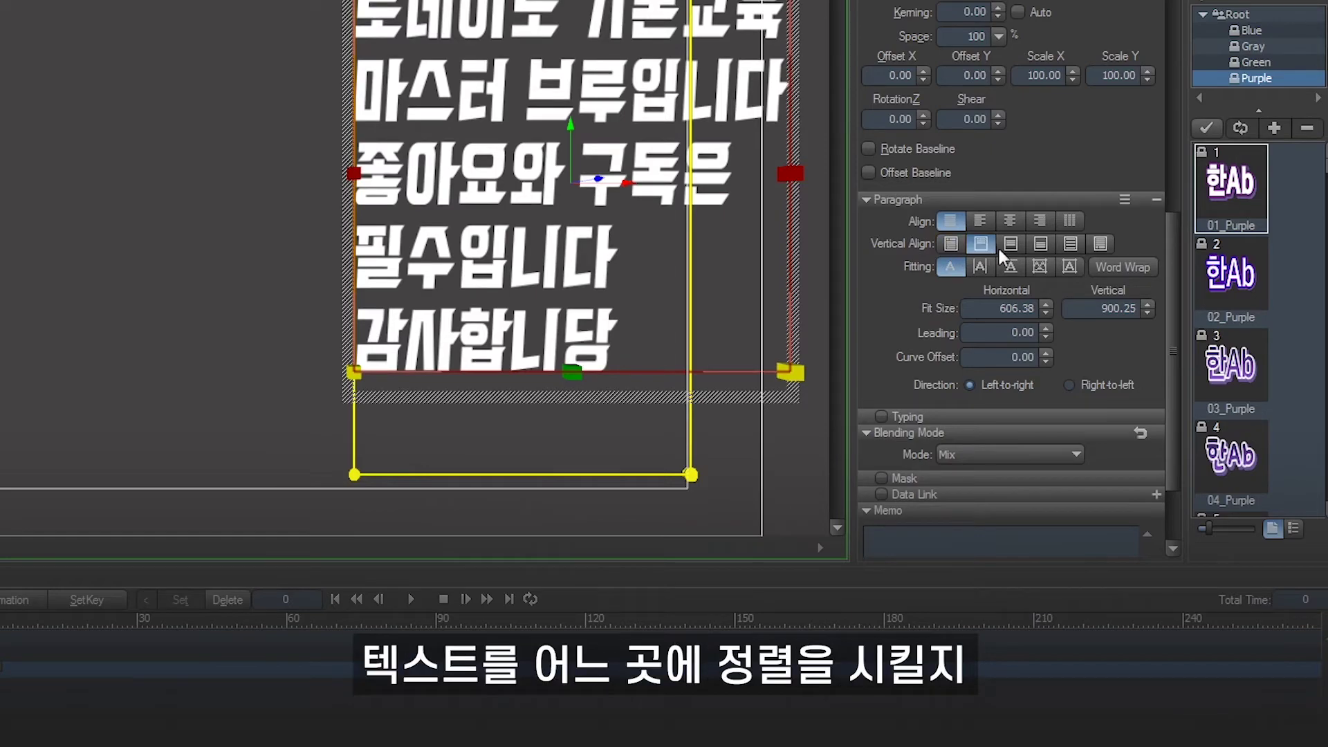
# Step: Try the Vertical Align options on the paragraph in turn and return to the first one
pyautogui.click(1011, 243)
pyautogui.click(1043, 245)
pyautogui.click(1070, 245)
pyautogui.click(1105, 246)
pyautogui.click(952, 244)
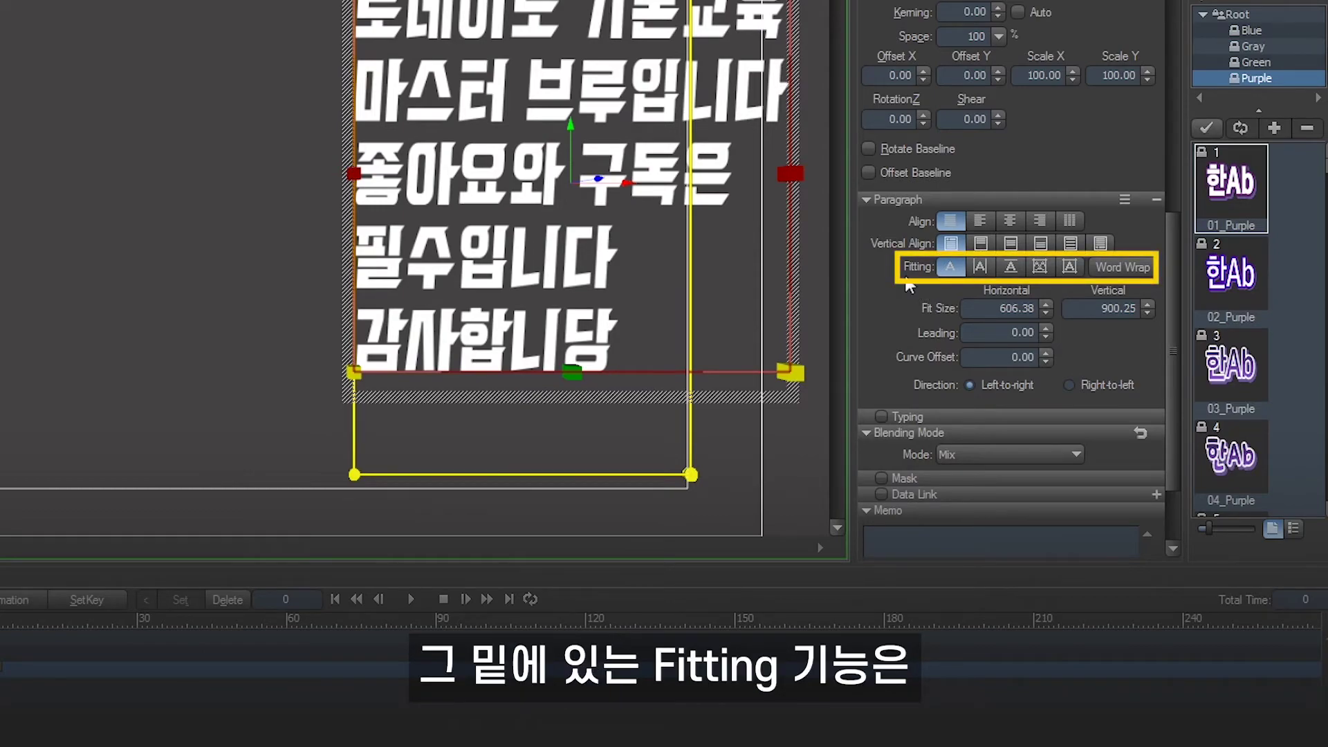
# Step: Try the different Fitting modes on the text in its fitting box and return to the unfitted mode
pyautogui.click(978, 267)
pyautogui.click(1017, 267)
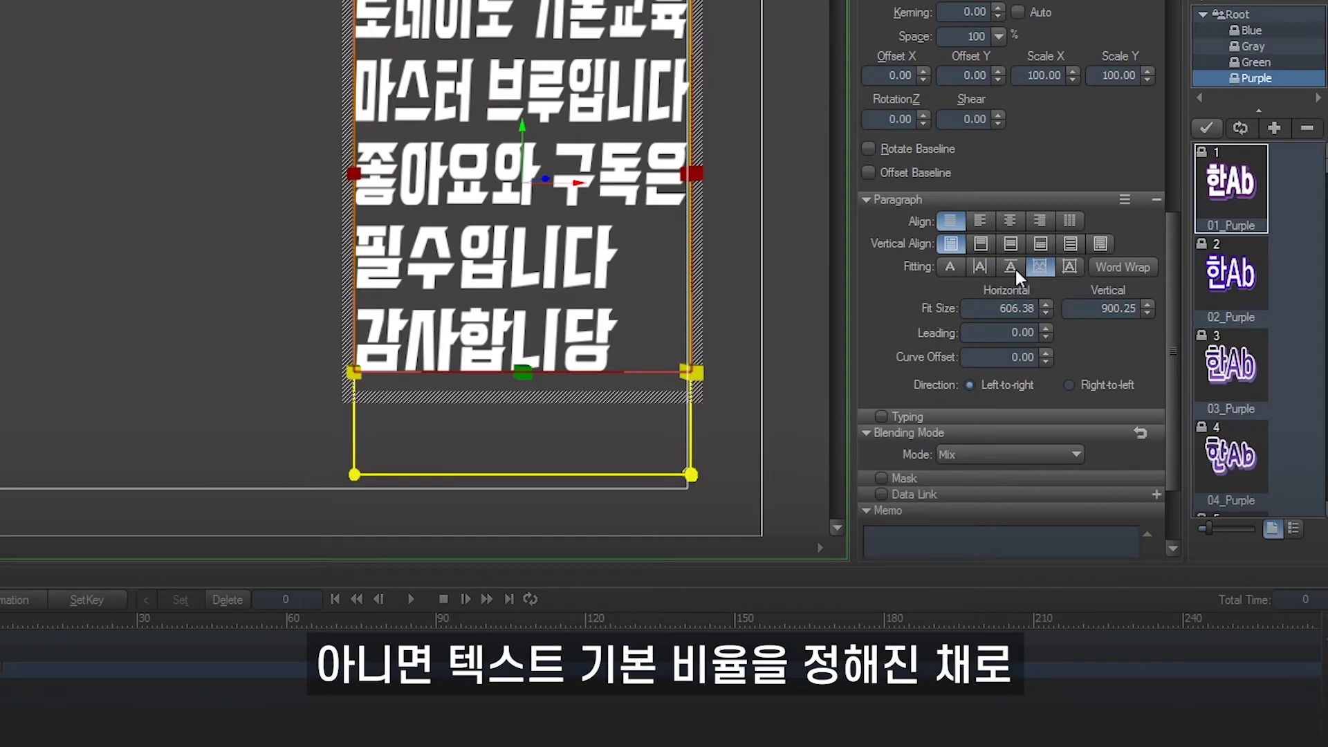
pyautogui.click(1073, 270)
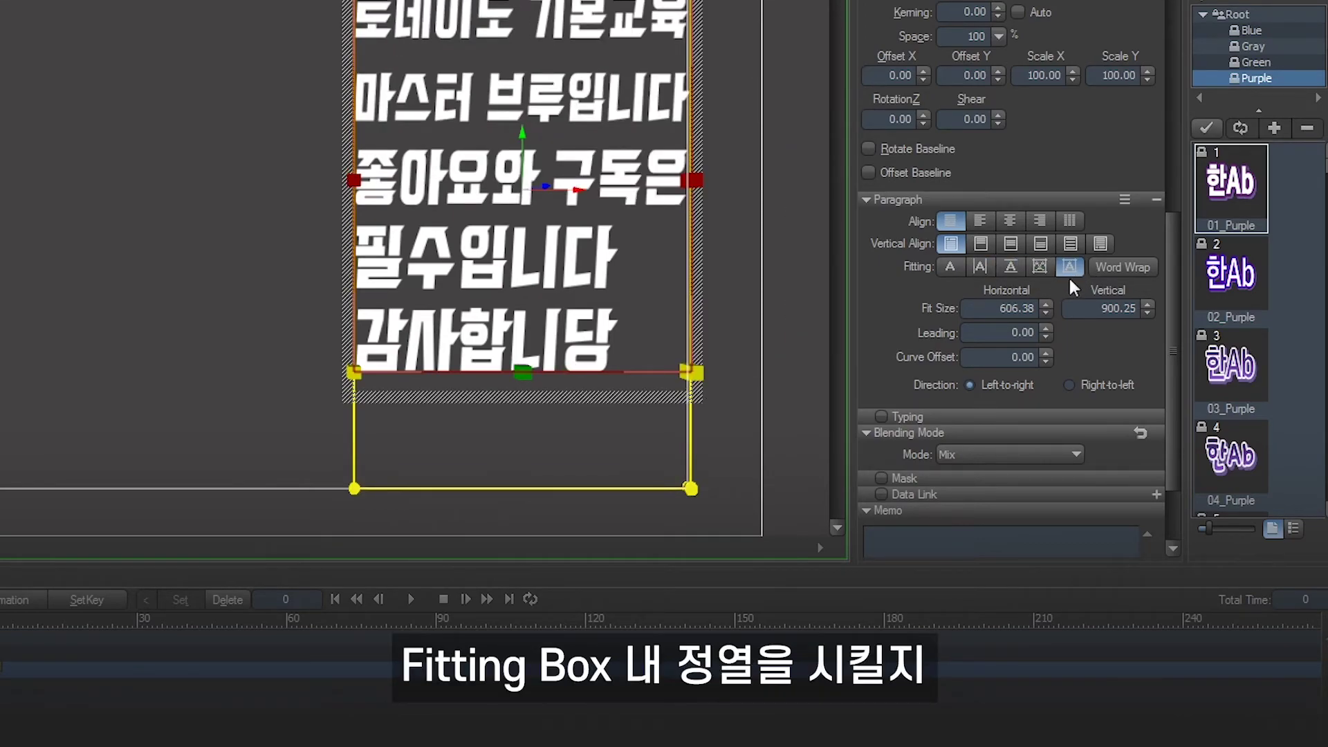
pyautogui.click(1043, 271)
pyautogui.click(1006, 268)
pyautogui.click(989, 268)
pyautogui.click(952, 268)
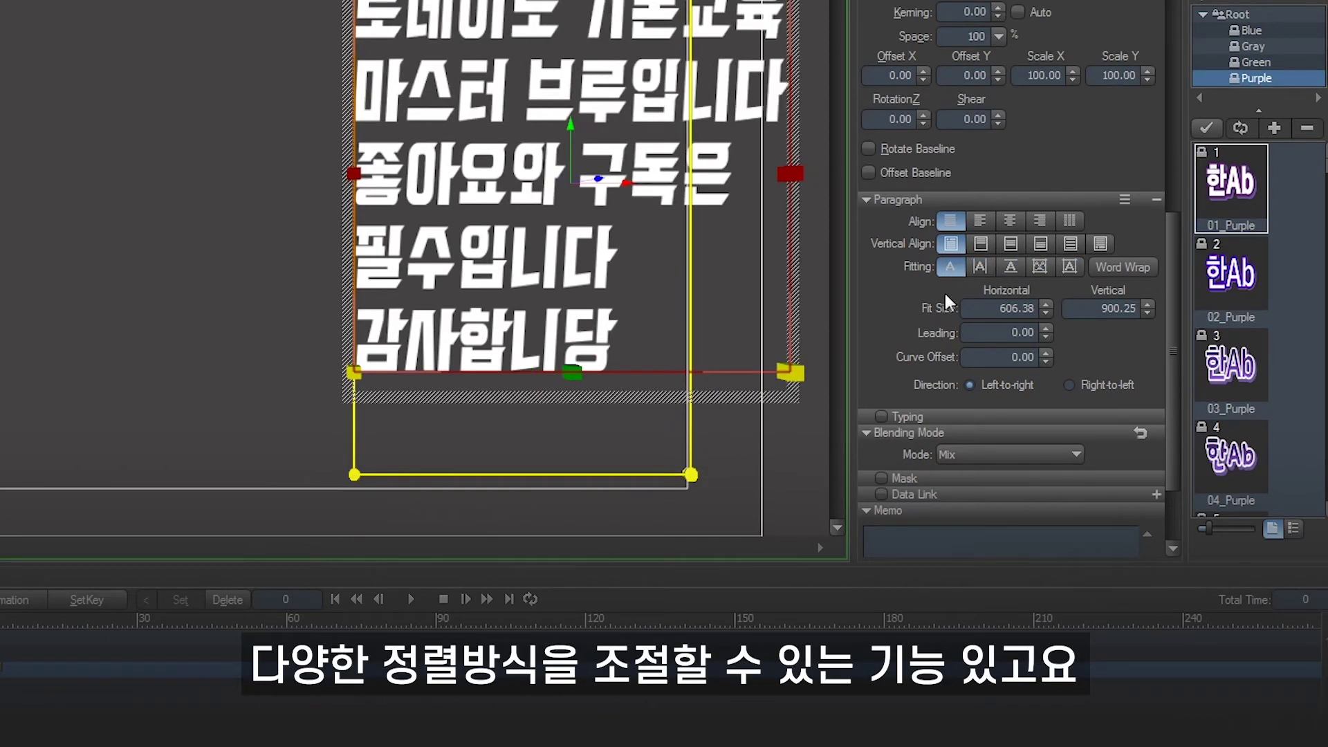
# Step: Set the fitting box's Fit Size to 693.38 horizontally and 946.25 vertically
pyautogui.moveTo(1047, 309); pyautogui.dragTo(1078, 193)
pyautogui.moveTo(1147, 309); pyautogui.dragTo(1128, 259)
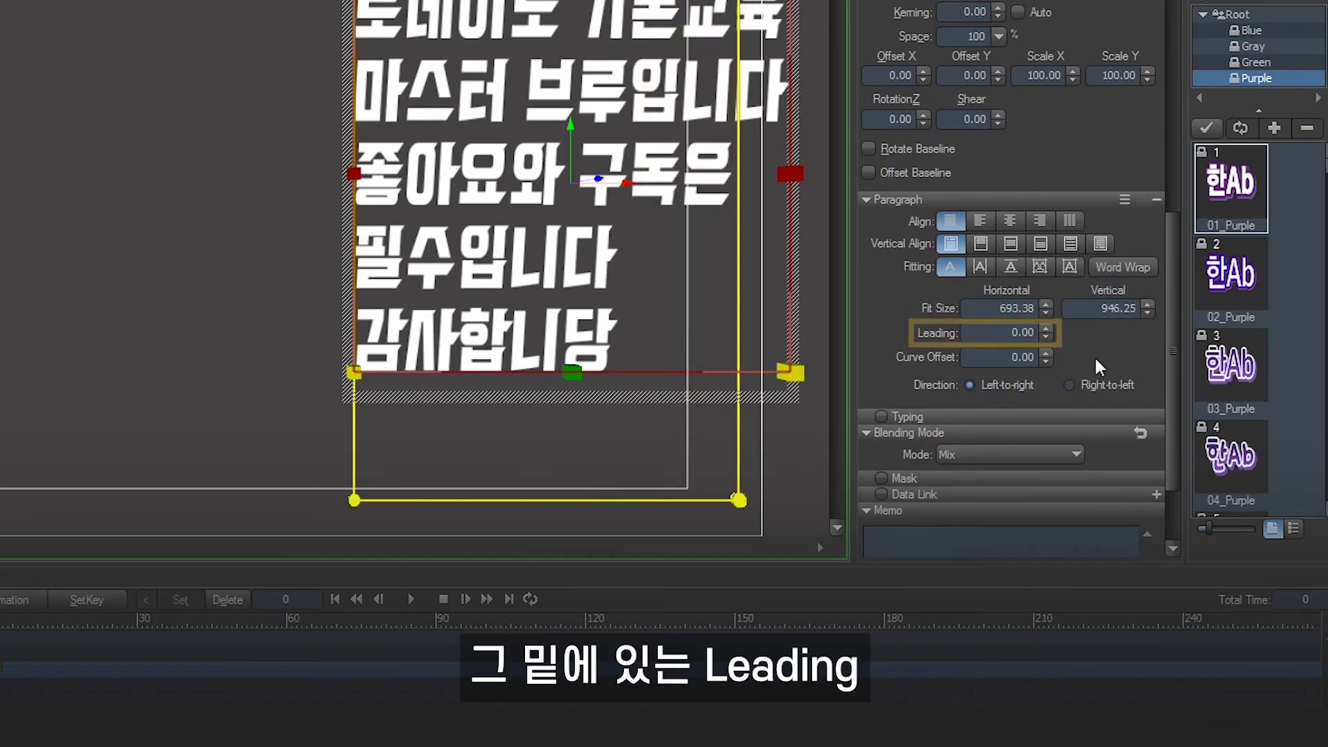